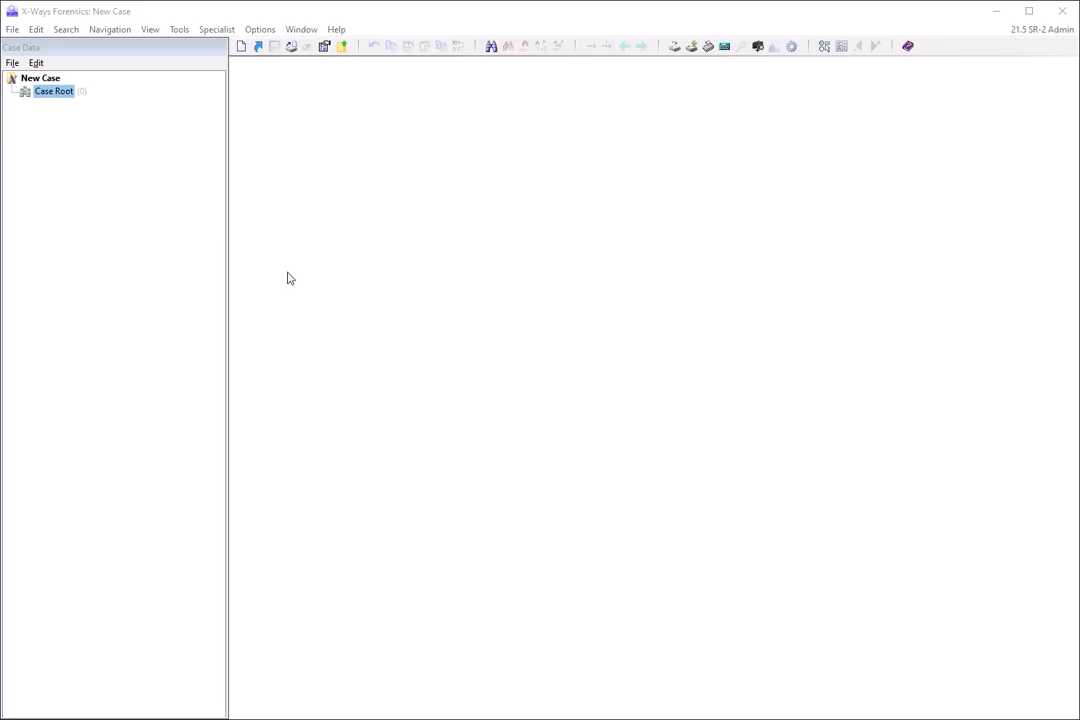
Step: Run the _XT64_APIF.Exponent.dll X-Tension, dismiss its licensing details, and enlarge the Exponent window to fill the screen
left_click(181, 30)
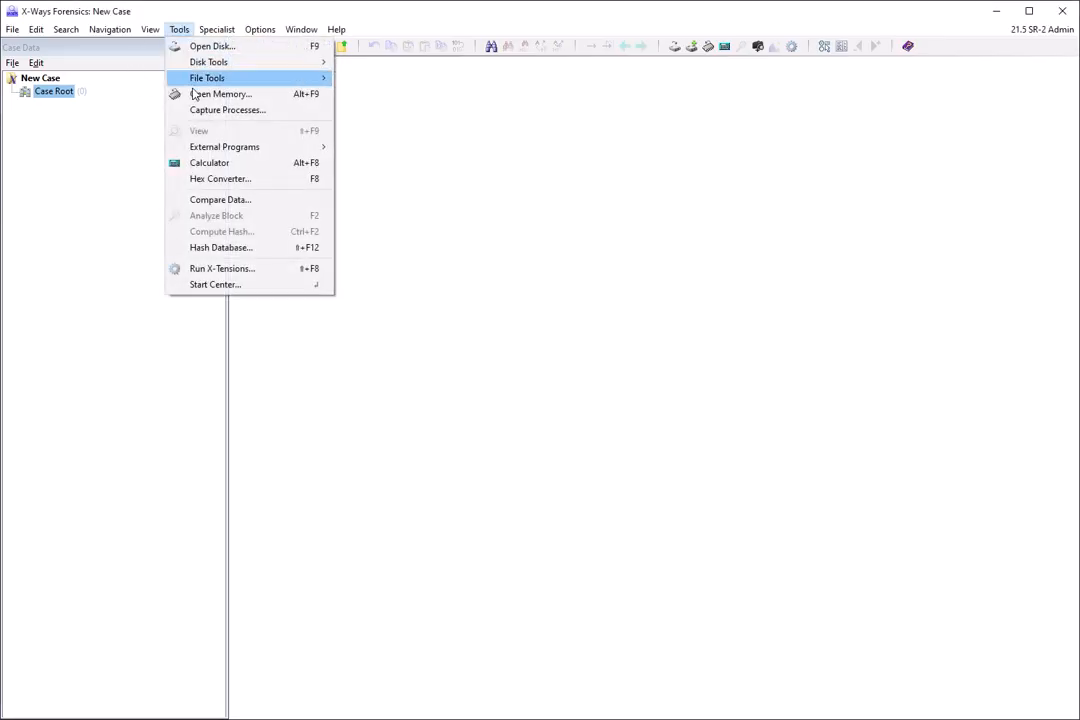
left_click(212, 268)
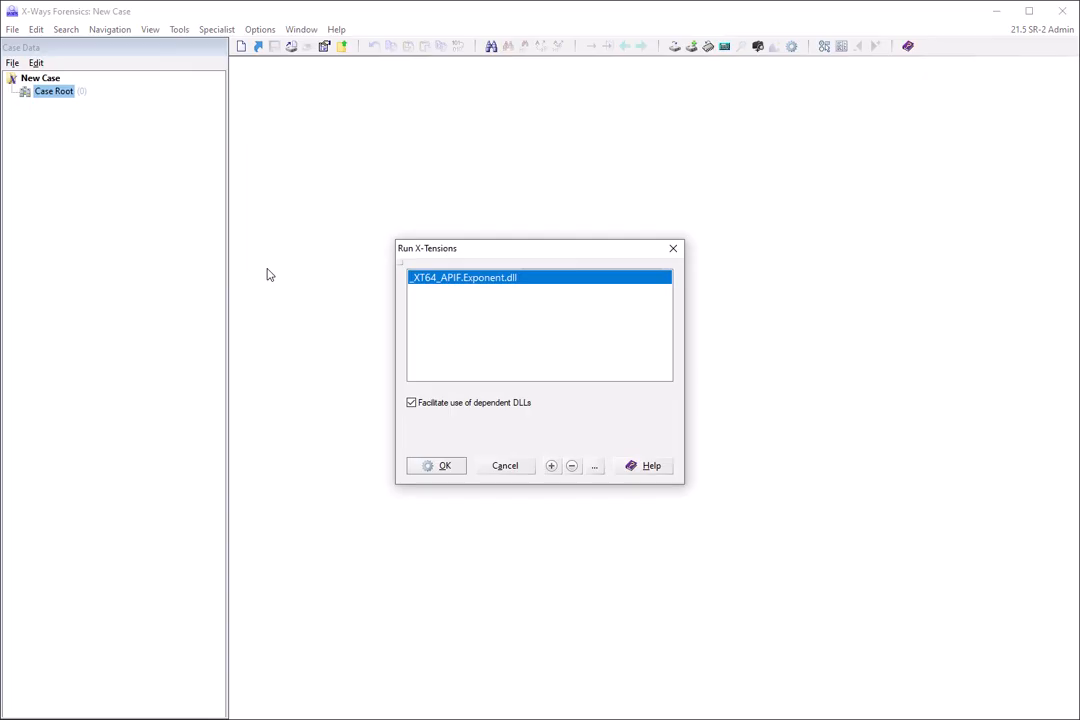
left_click(443, 466)
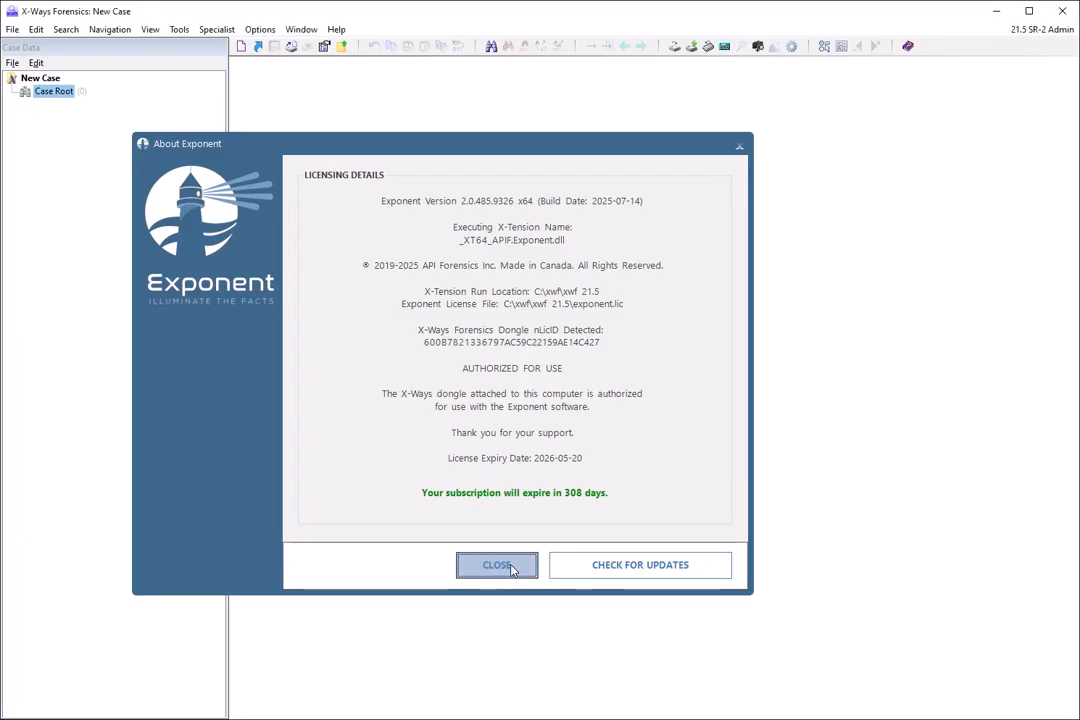
left_click(510, 566)
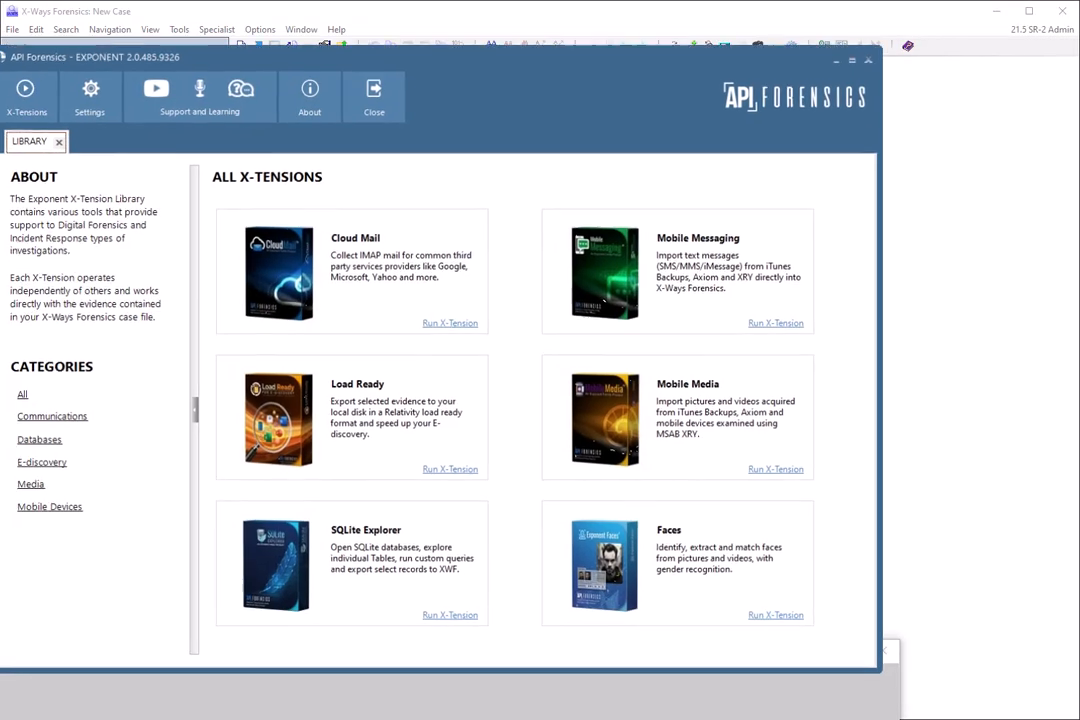
left_click_drag(630, 70, 634, 17)
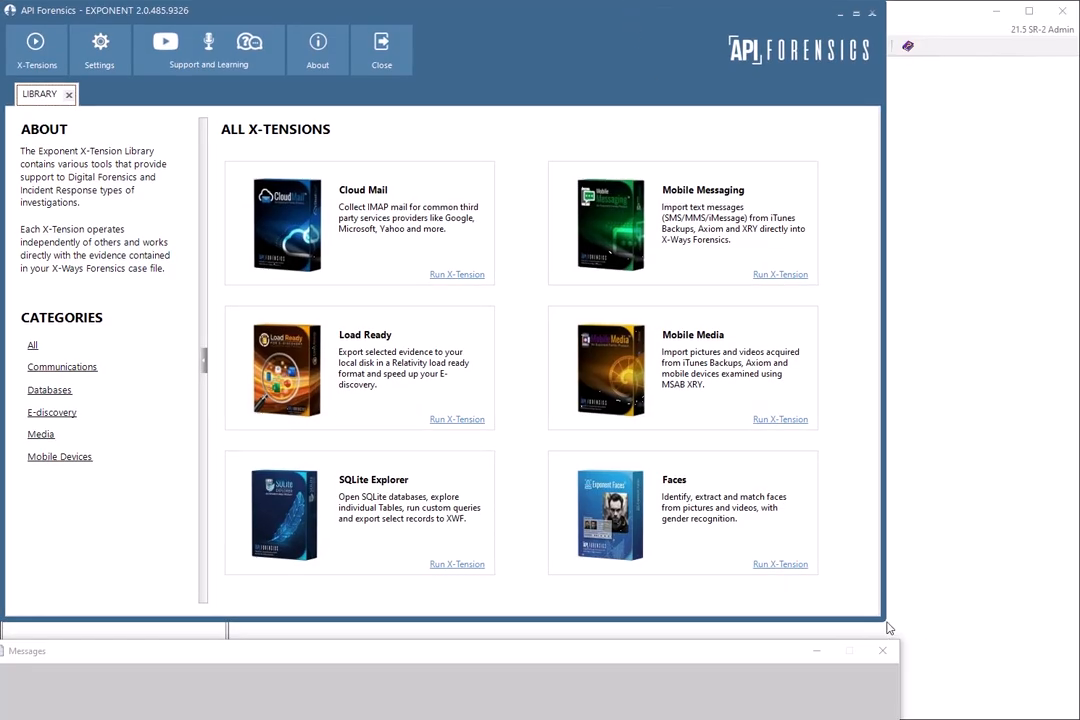
left_click_drag(882, 620, 1066, 712)
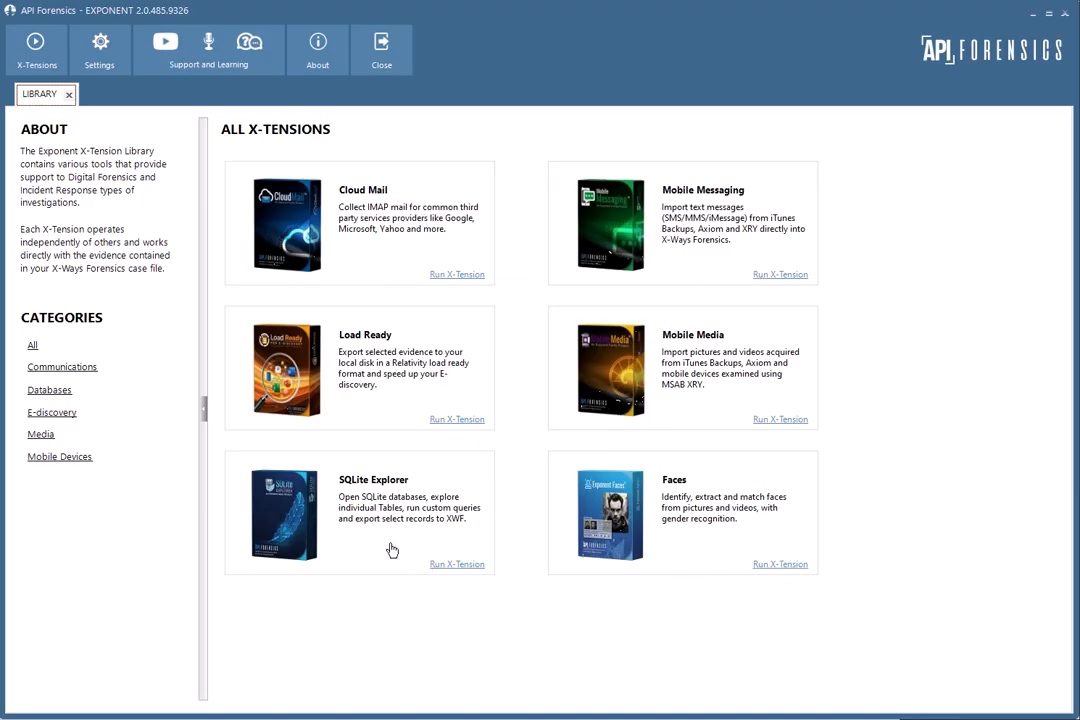
Step: Run the SQLite Explorer X-Tension and open the History database from the Google Chrome folder as an external file
left_click(446, 570)
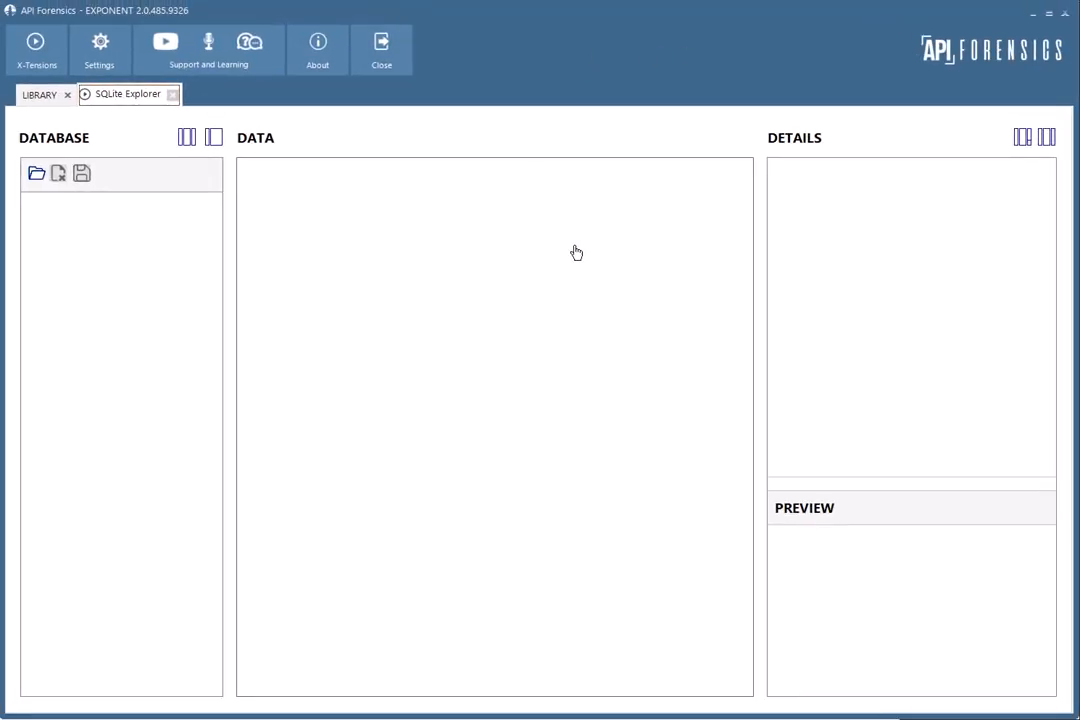
left_click(36, 175)
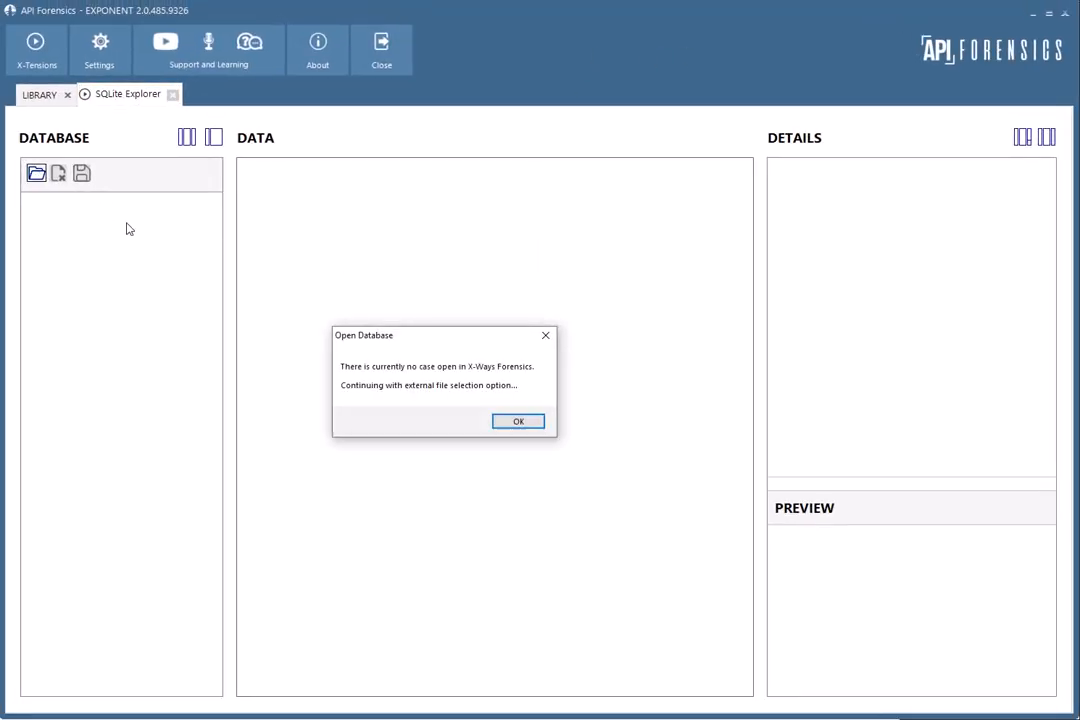
left_click(519, 425)
left_click(588, 246)
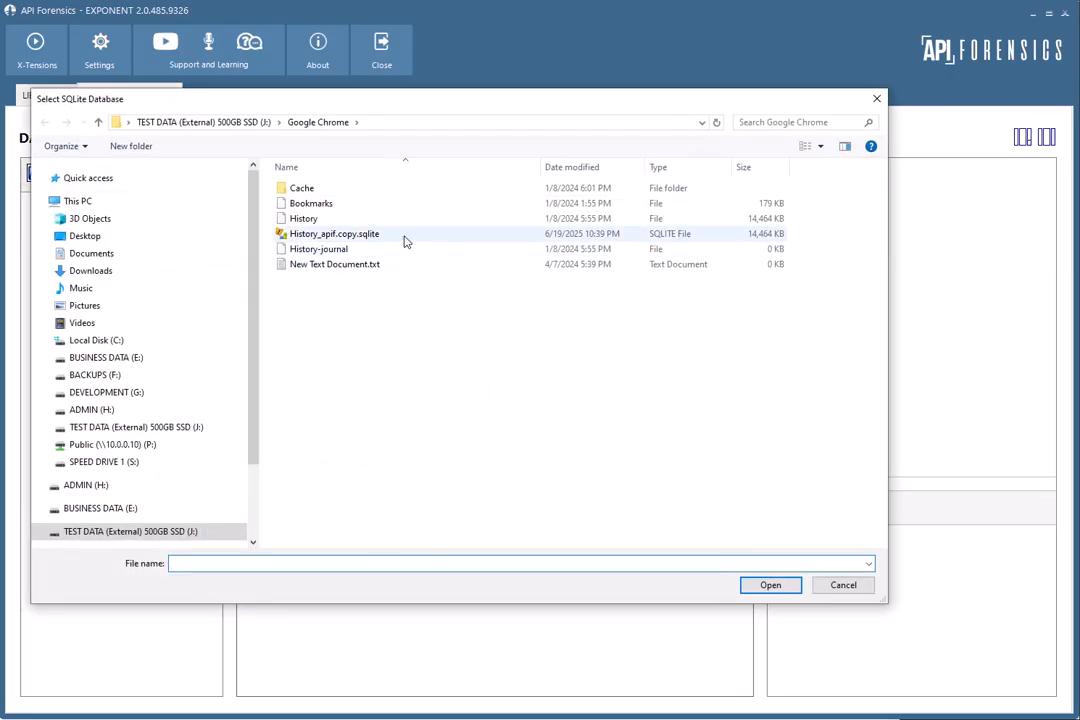
left_click(300, 218)
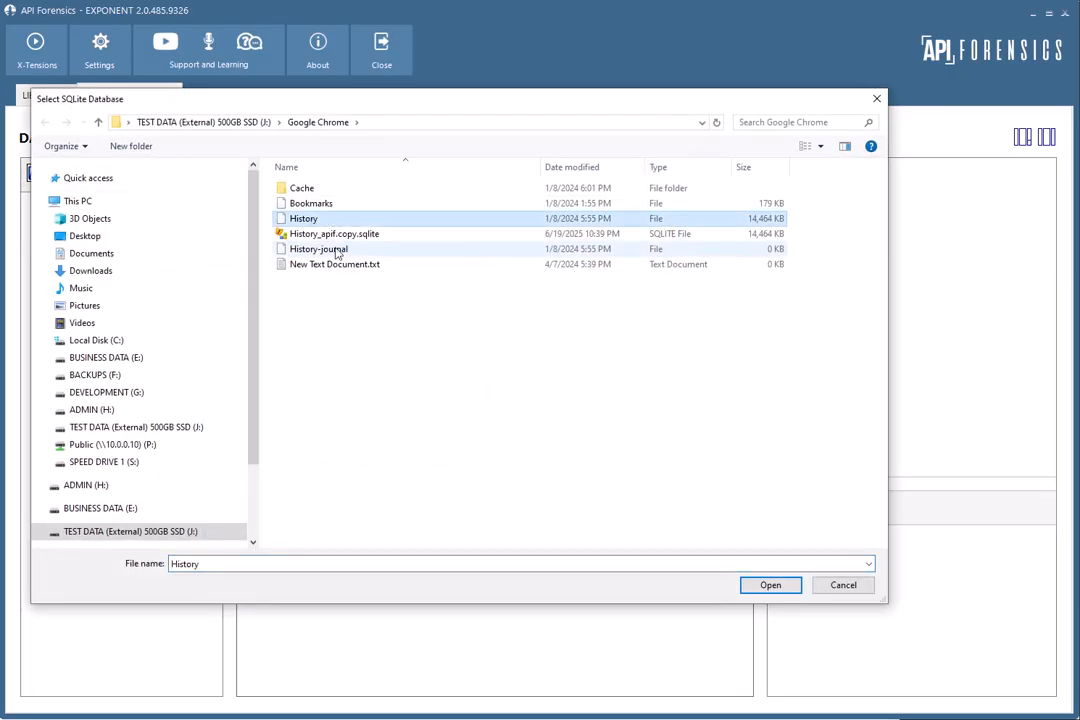
left_click(758, 585)
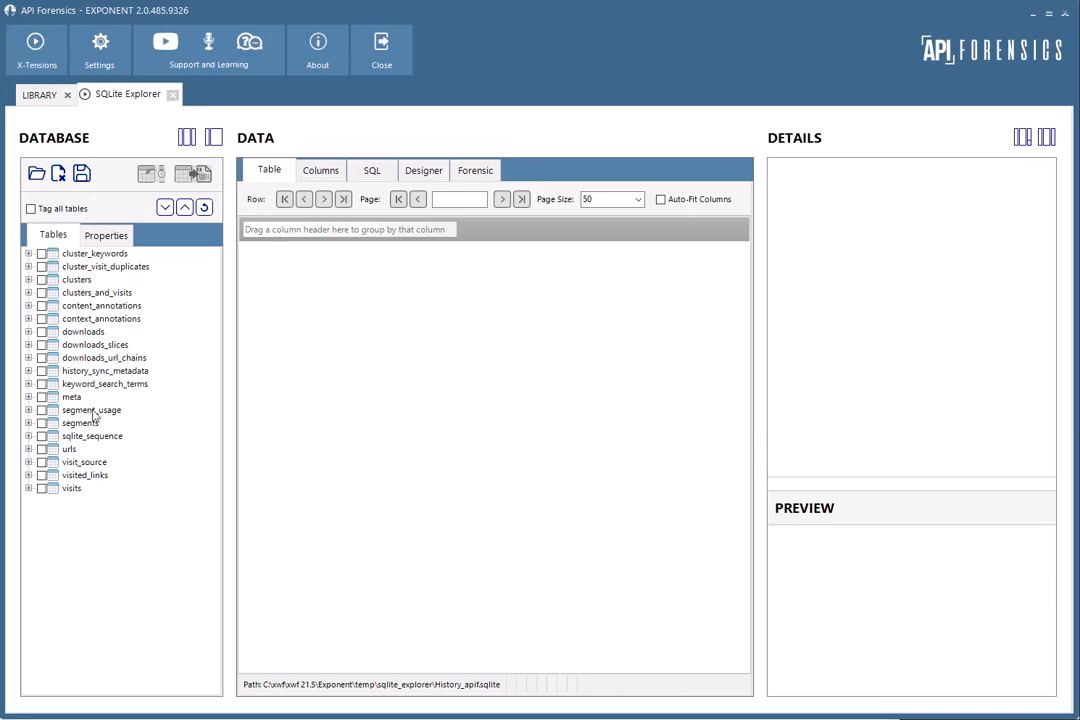
Step: Display only the current_path, start_time, total_bytes and hash columns of the downloads table
left_click(75, 333)
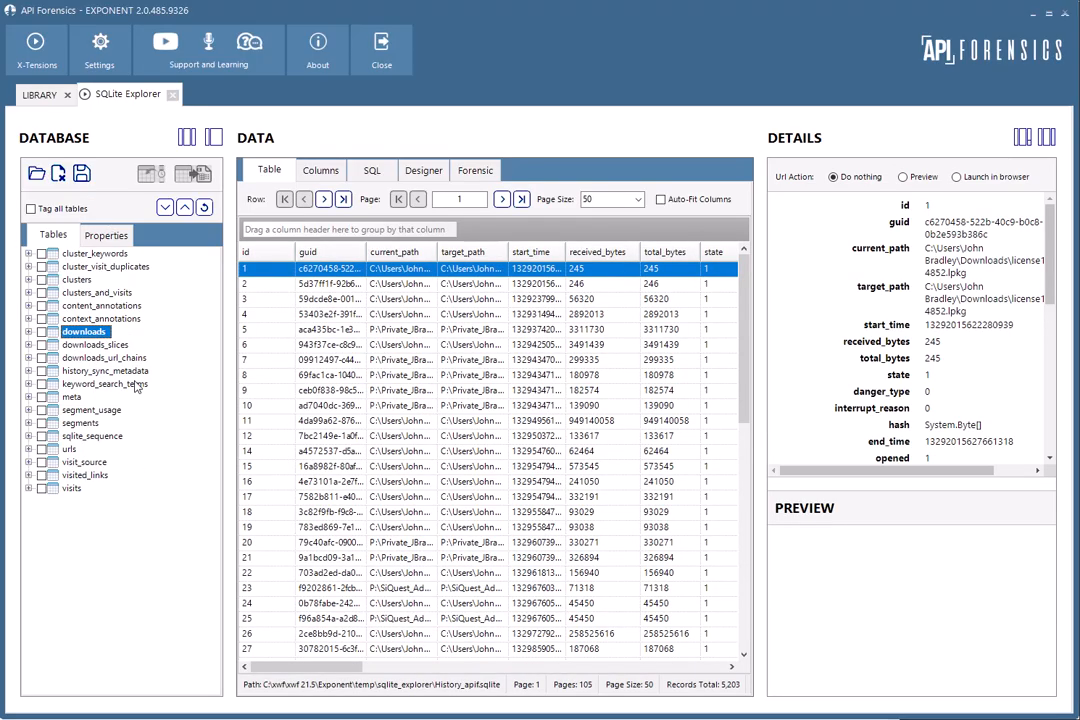
left_click(28, 332)
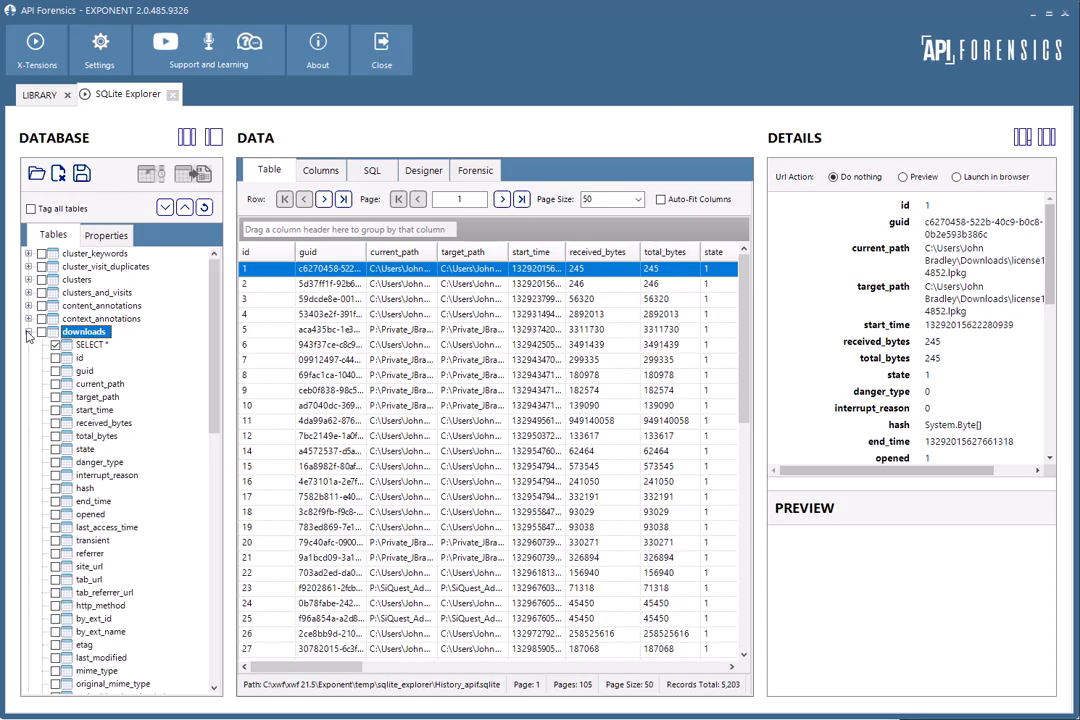
scroll(210, 420, "down", 2)
scroll(205, 410, "up", 2)
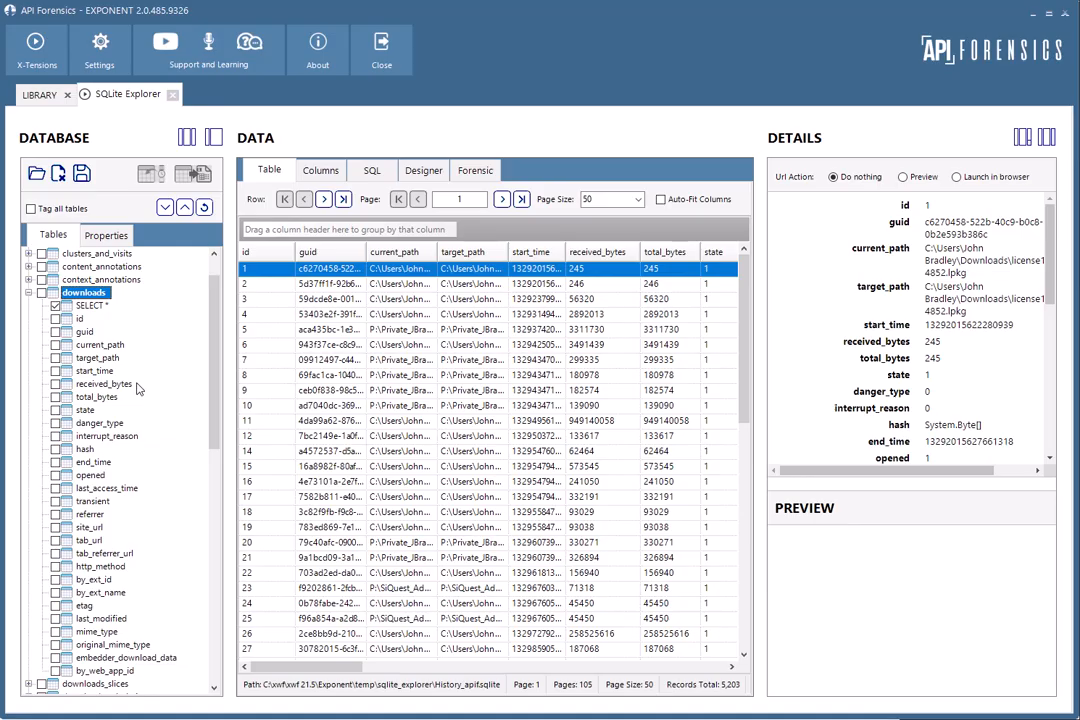
left_click(55, 344)
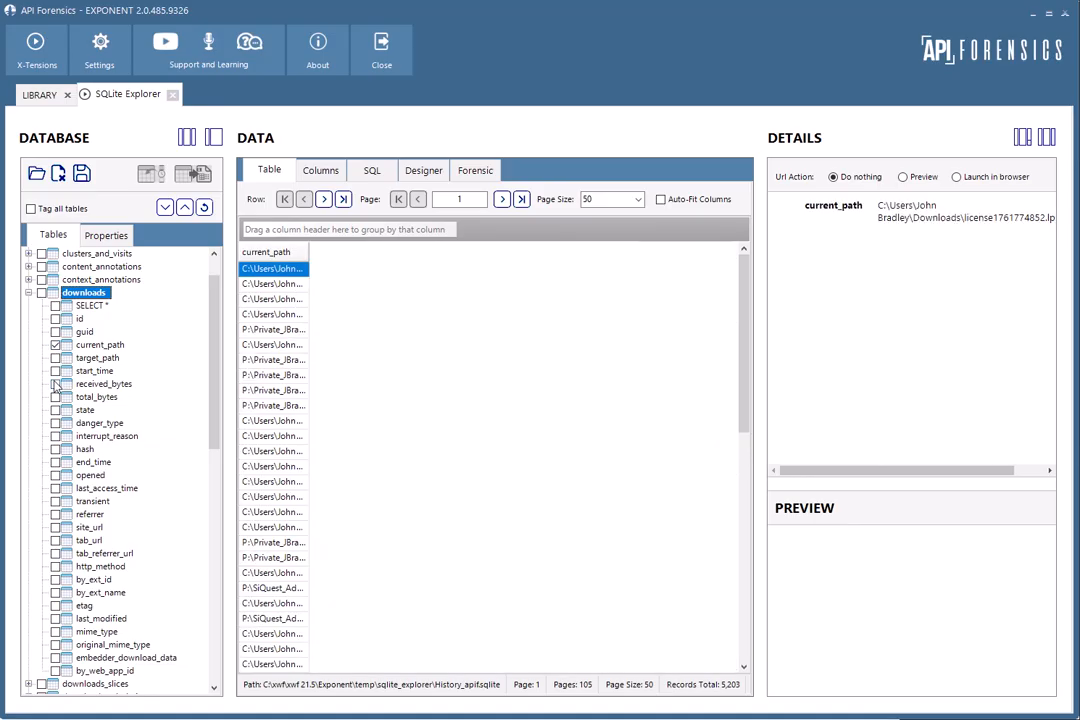
left_click(55, 371)
left_click(55, 397)
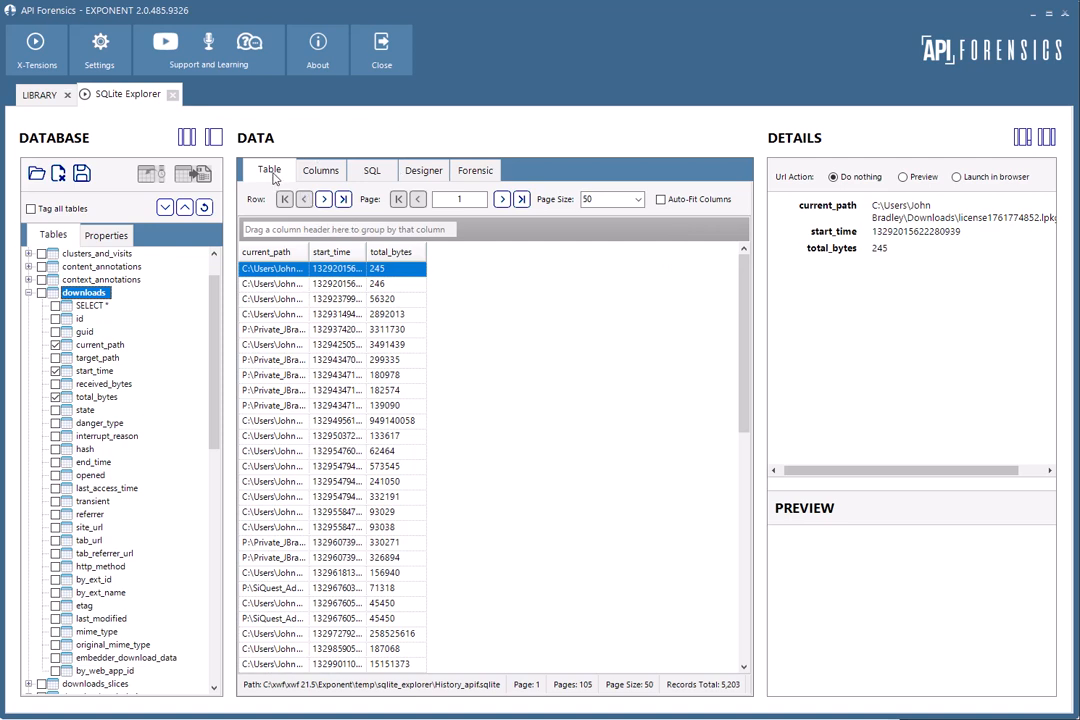
left_click(55, 449)
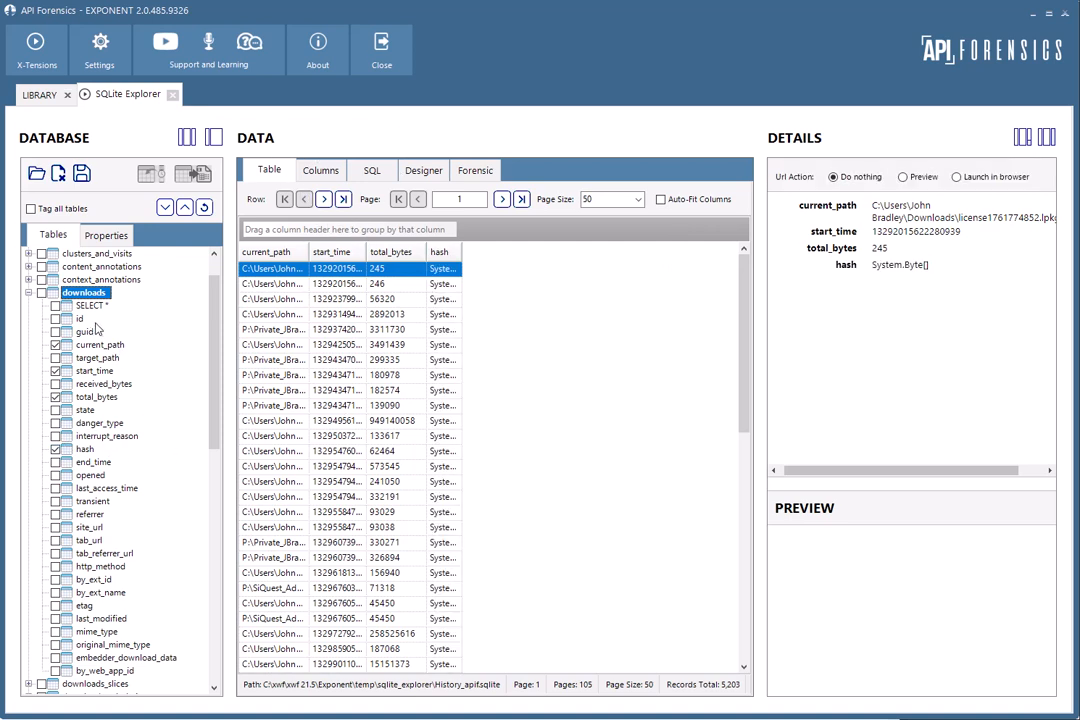
Step: Examine the column definitions of the downloads table and the SQL query generated from the chosen columns
left_click(321, 170)
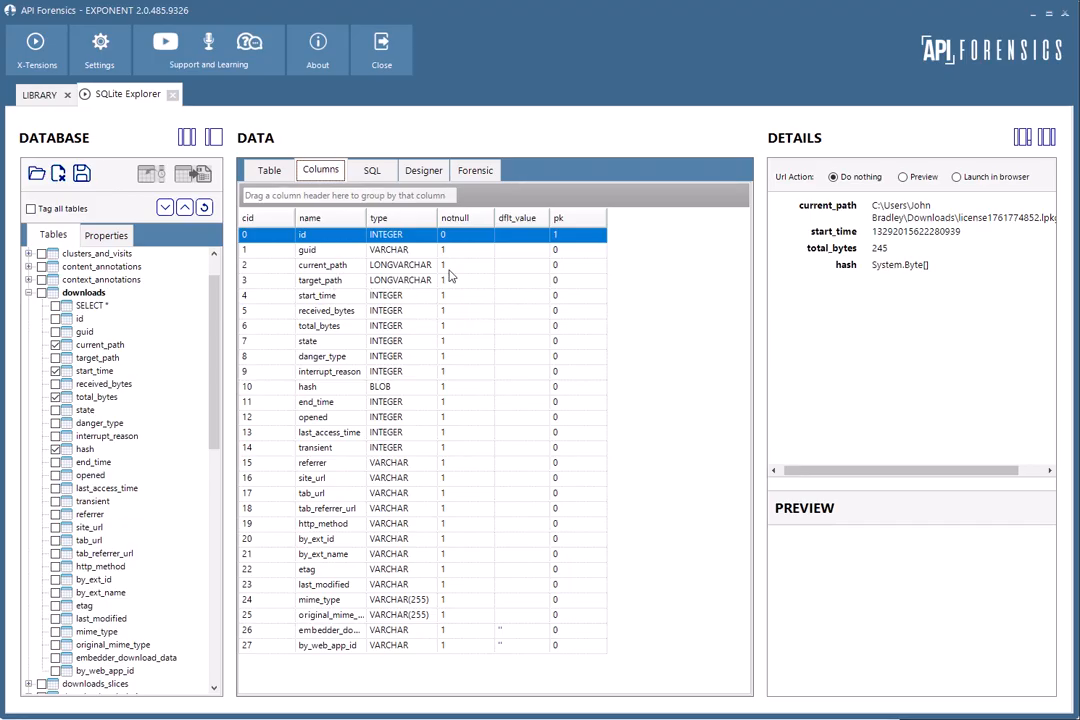
left_click(369, 172)
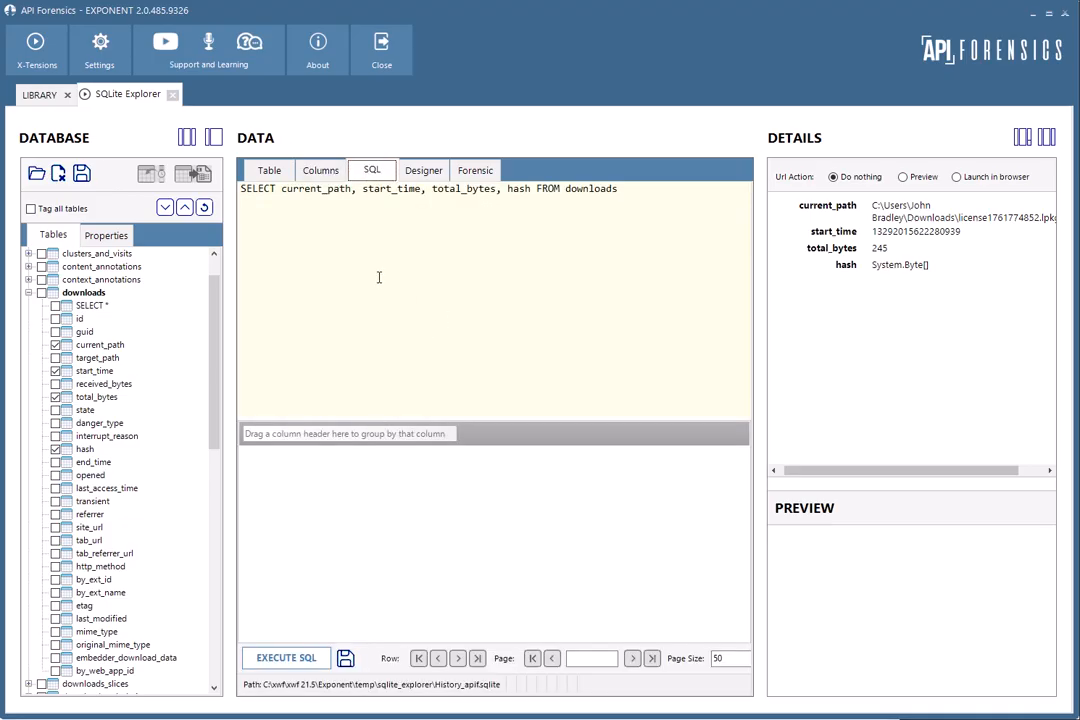
left_click_drag(246, 190, 613, 202)
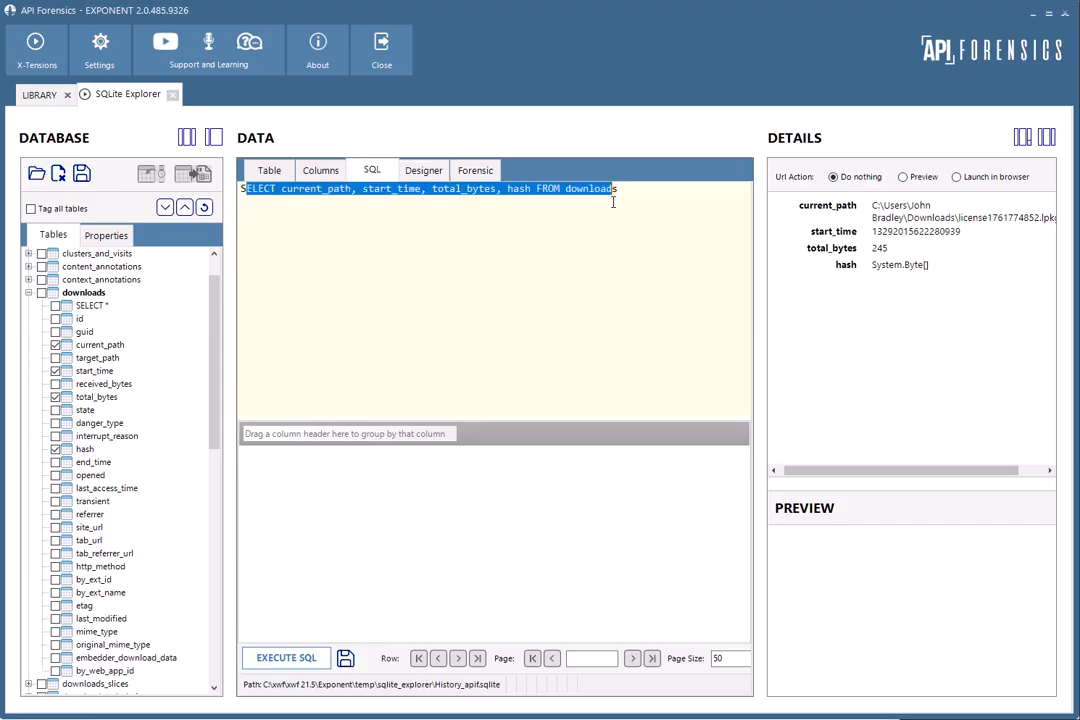
left_click(348, 245)
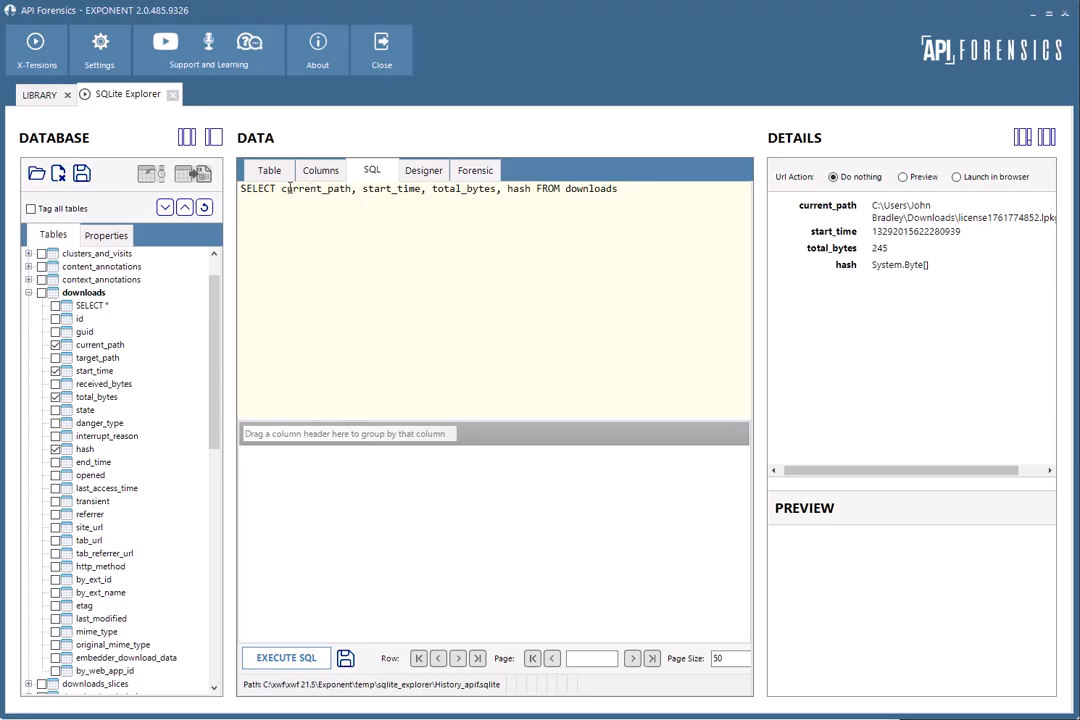
Step: Rewrite the query as "SELECT * from downloads" and execute it
left_click_drag(280, 190, 639, 200)
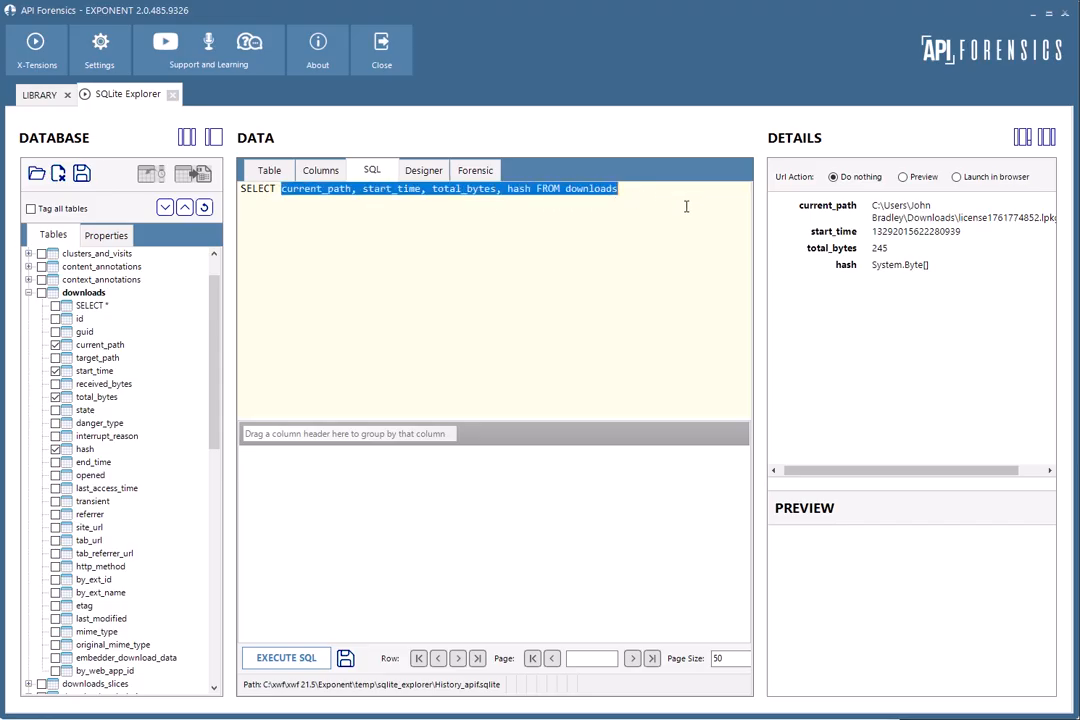
type("*")
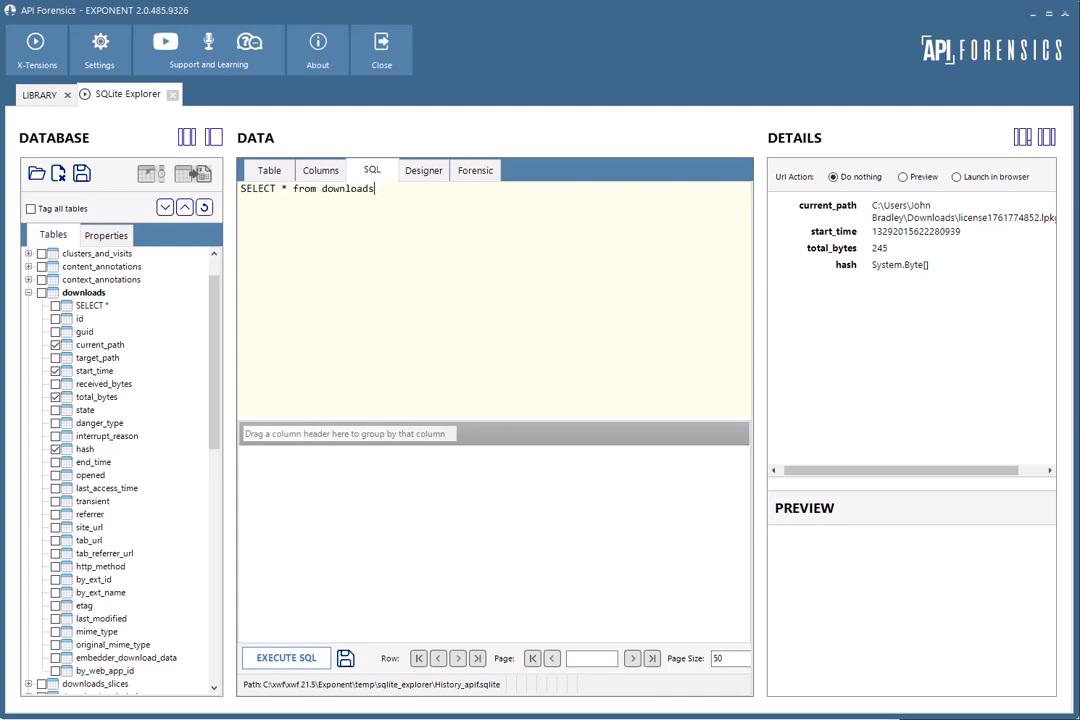
left_click(322, 657)
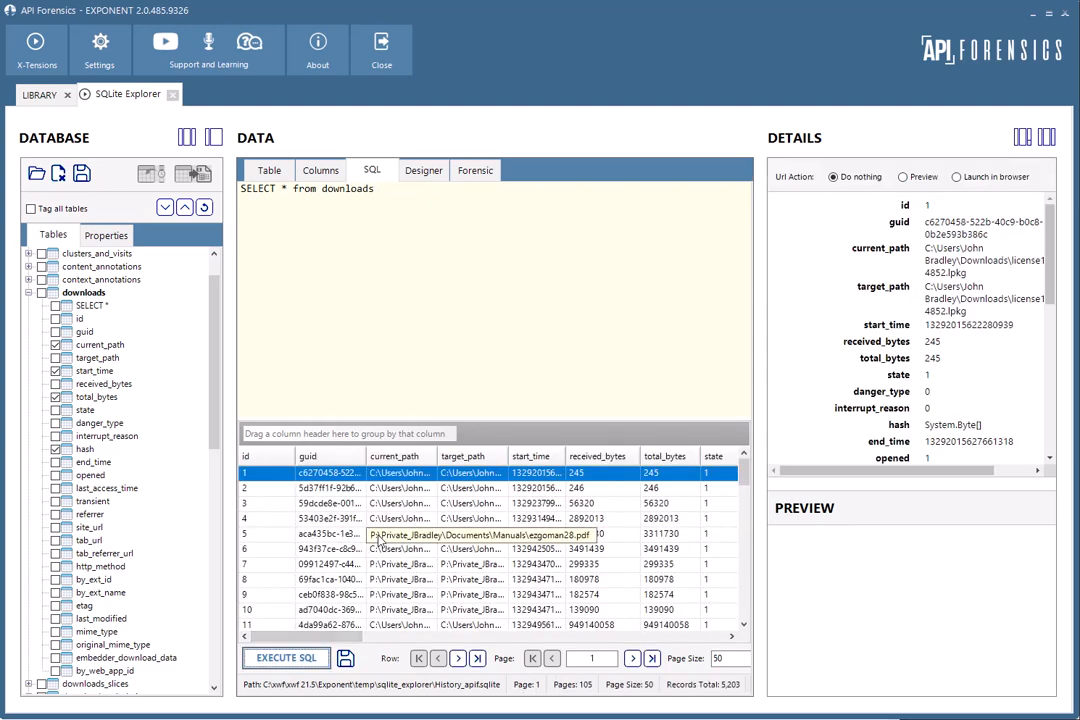
Step: Browse the downloads records row by row and page by page up to page 4, trying out auto-fitted column widths
left_click(267, 172)
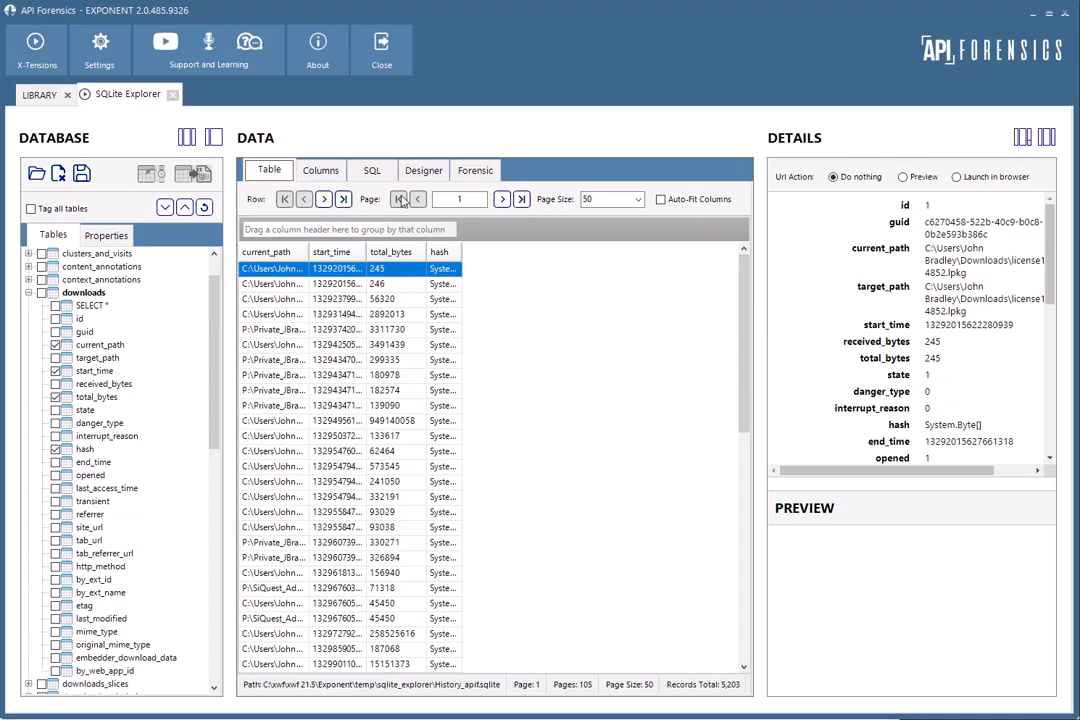
left_click(325, 200)
left_click(325, 200)
left_click(325, 200)
left_click(325, 200)
left_click(325, 200)
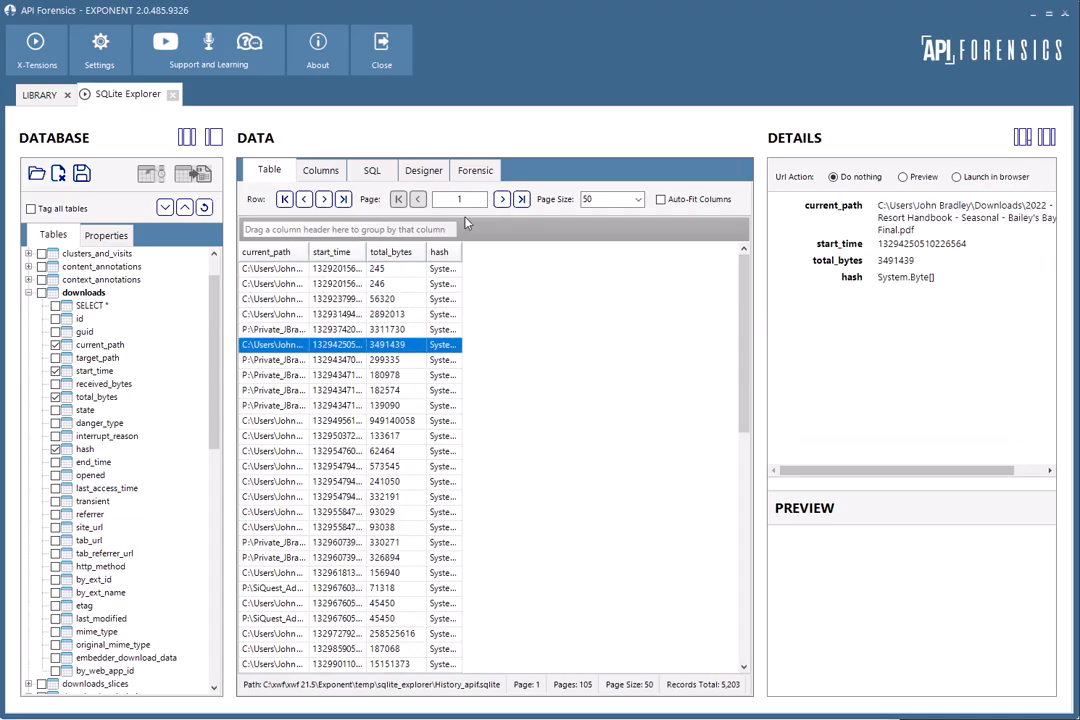
left_click(502, 200)
left_click(502, 200)
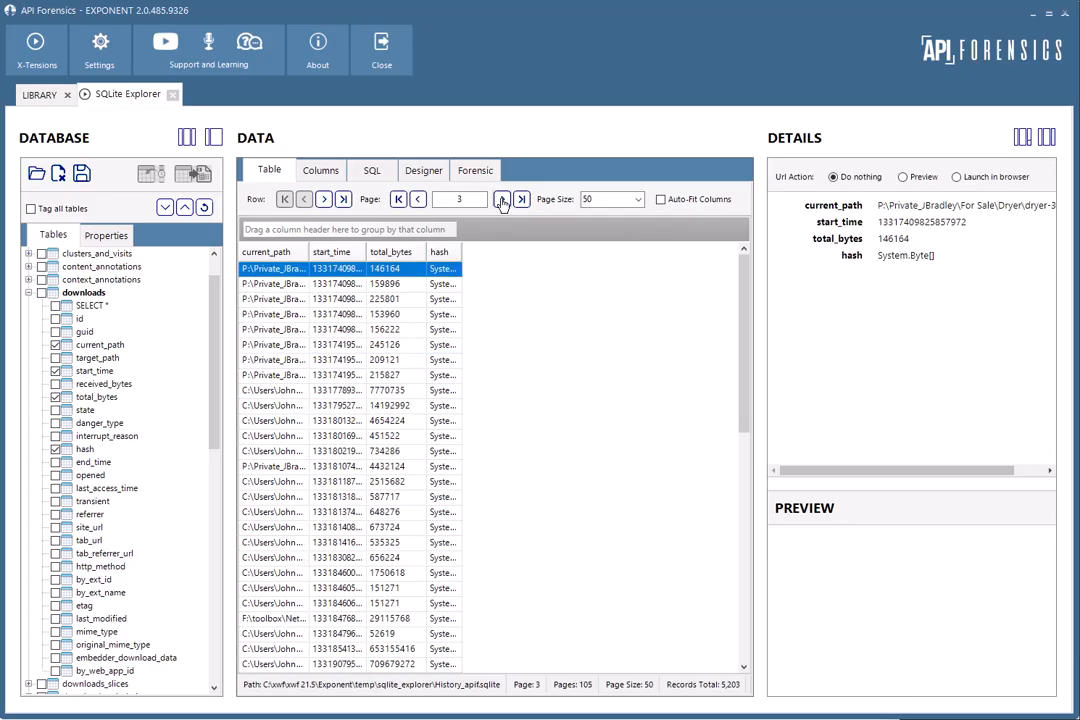
left_click(502, 200)
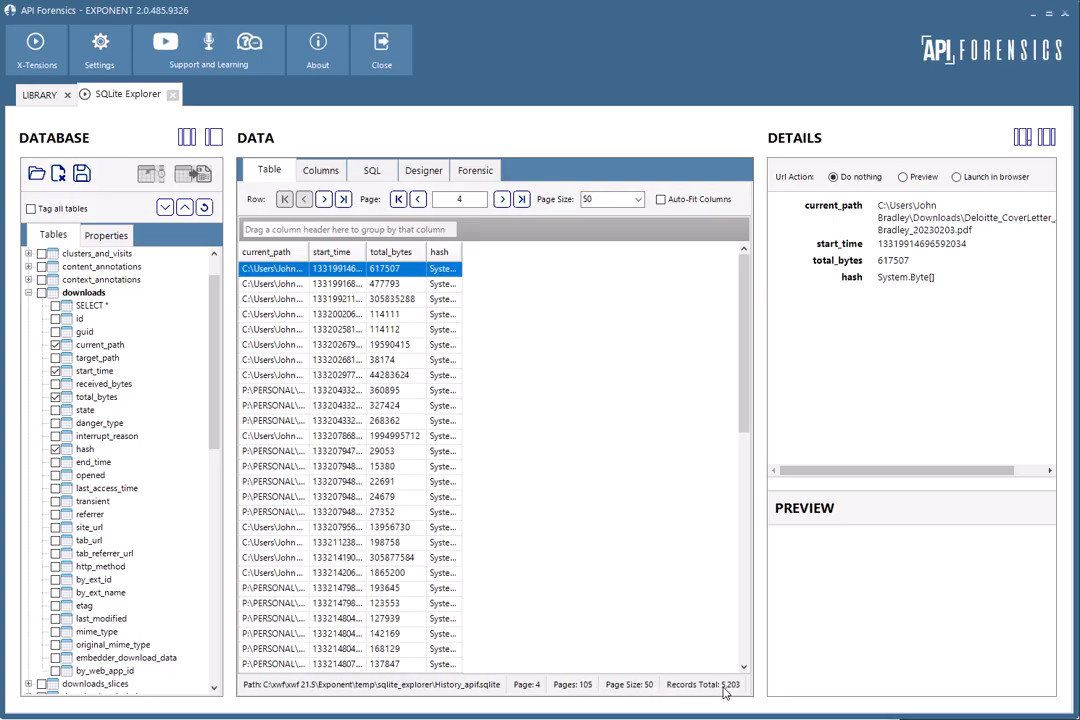
left_click(661, 200)
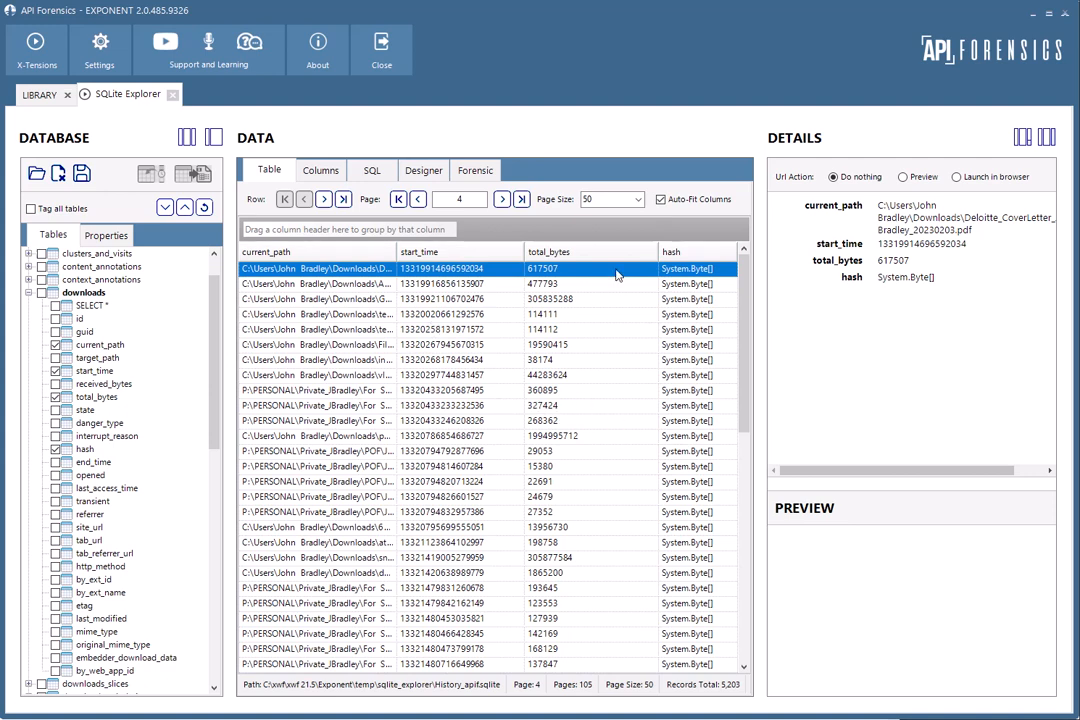
left_click(661, 200)
Step: Reselect the downloads table, include all its columns with SELECT *, and view the generated SQL query
left_click(68, 280)
left_click(68, 292)
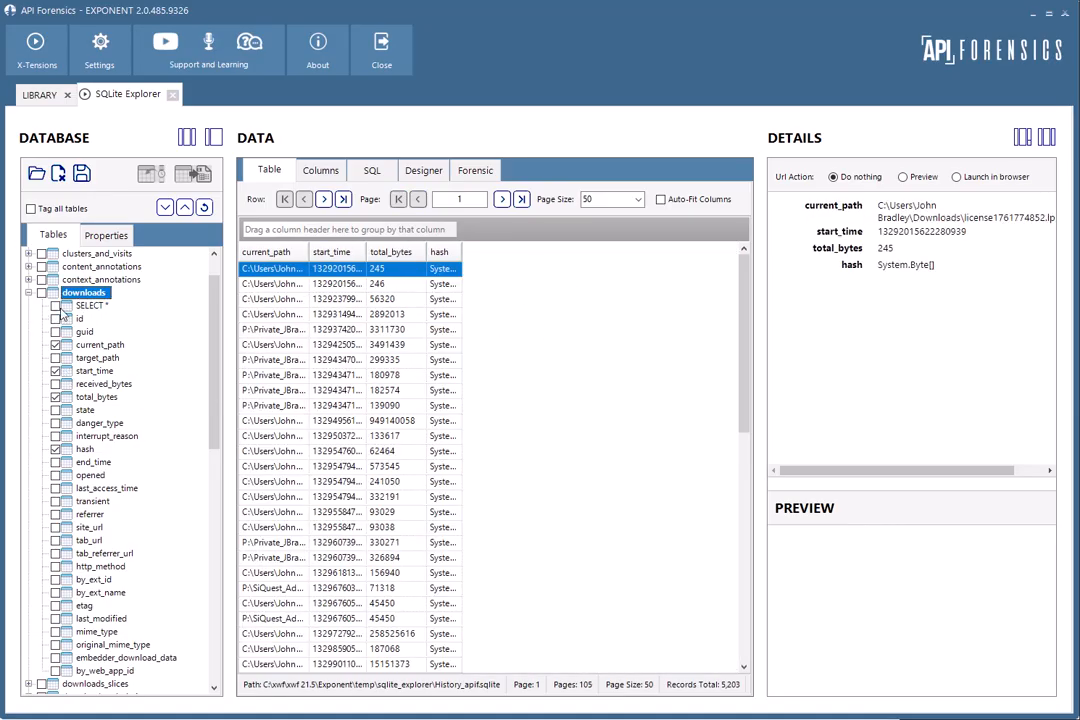
left_click(56, 306)
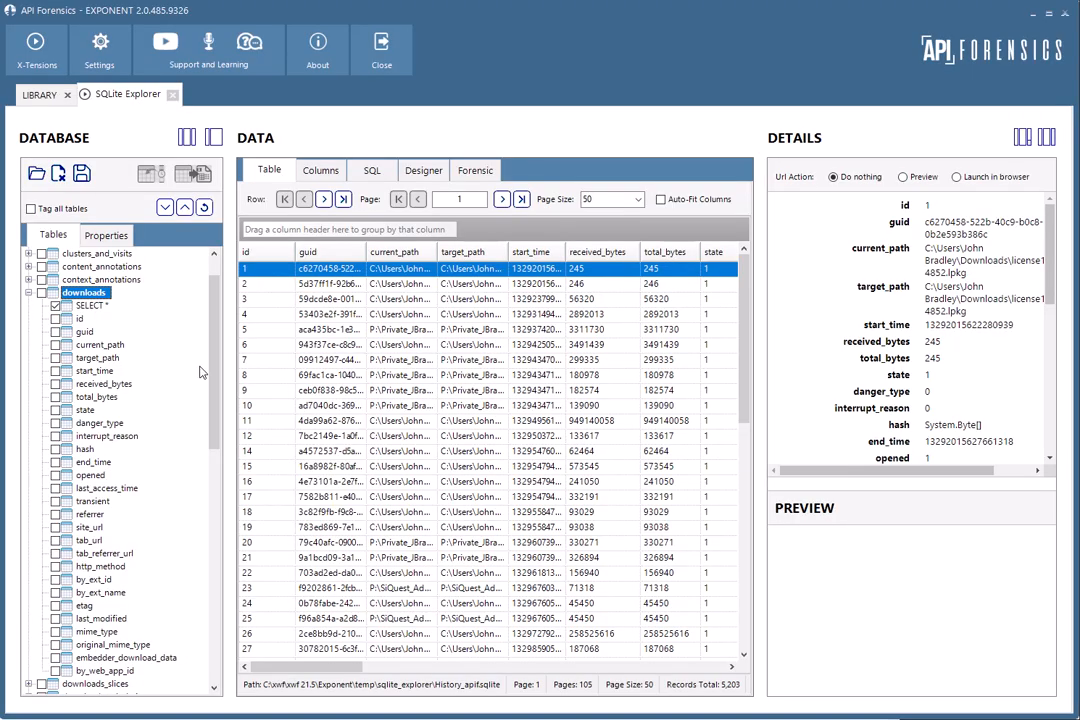
left_click(366, 173)
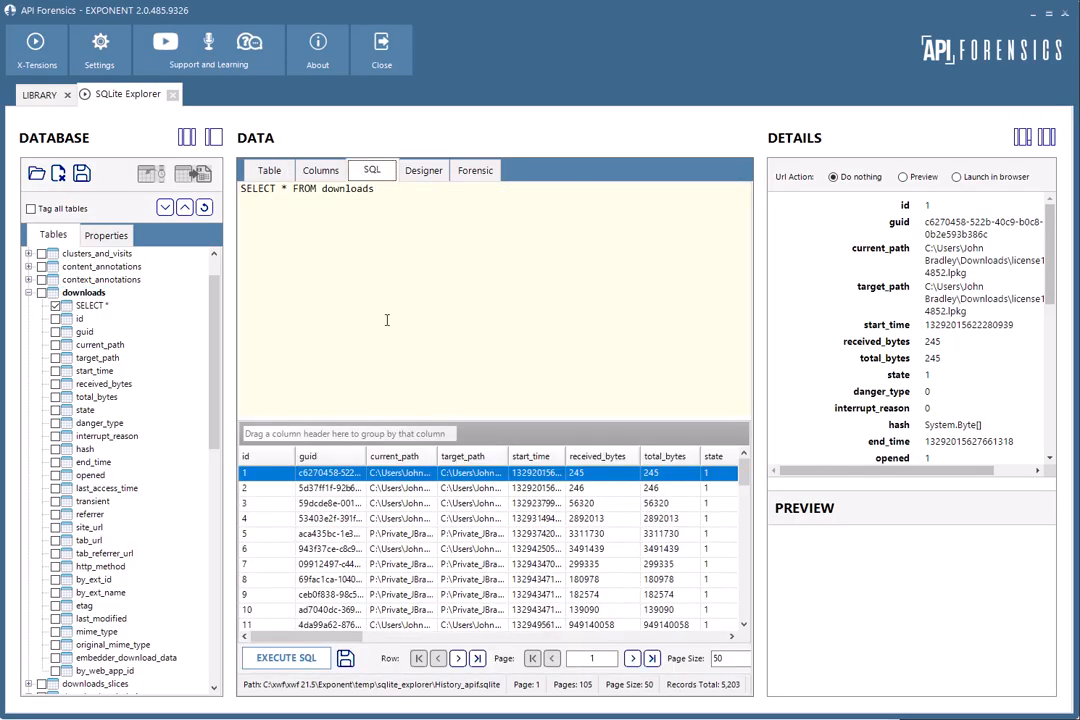
Step: Open the query designer, expand its list of database tables, and enlarge the design area
left_click(424, 171)
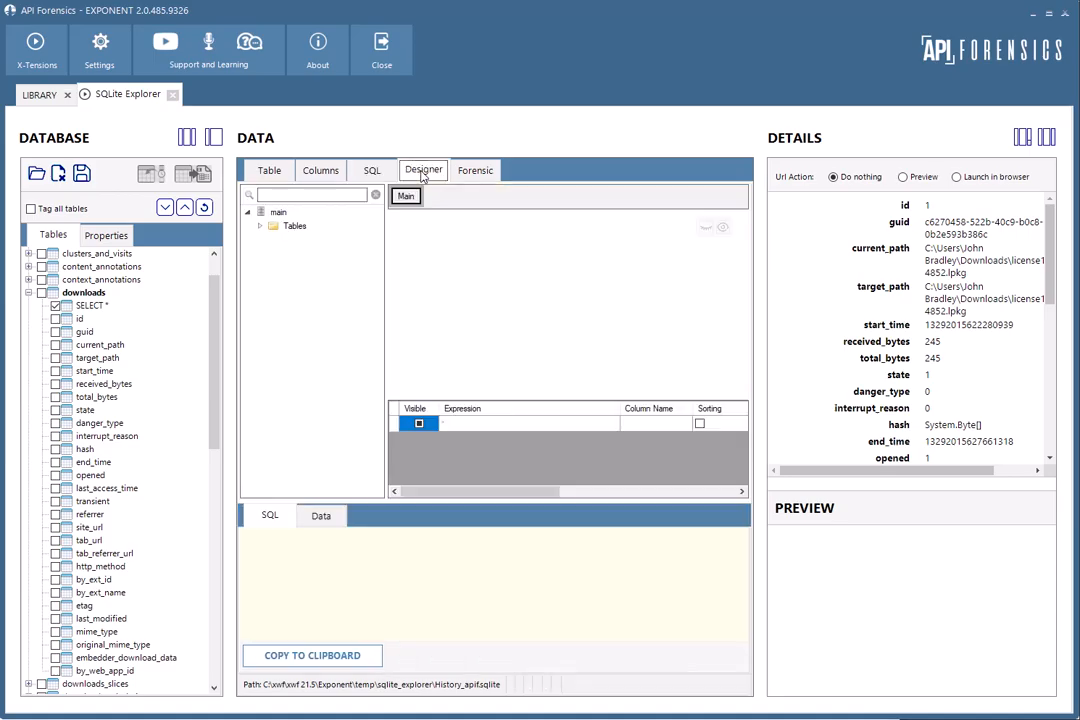
left_click(261, 228)
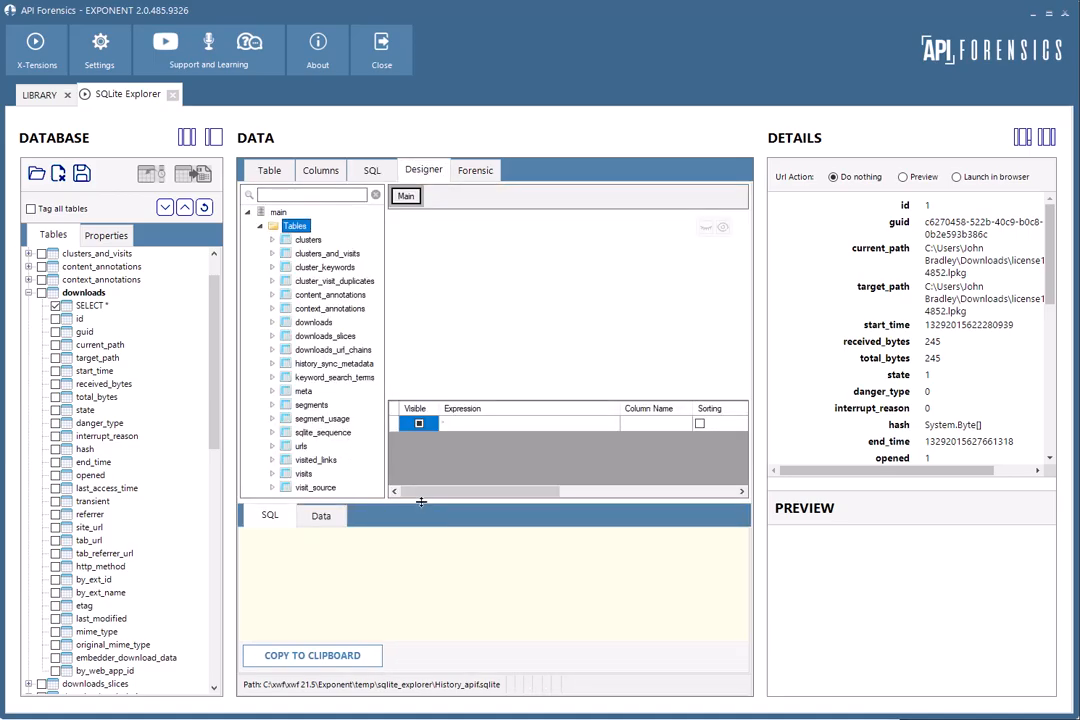
left_click_drag(421, 501, 421, 564)
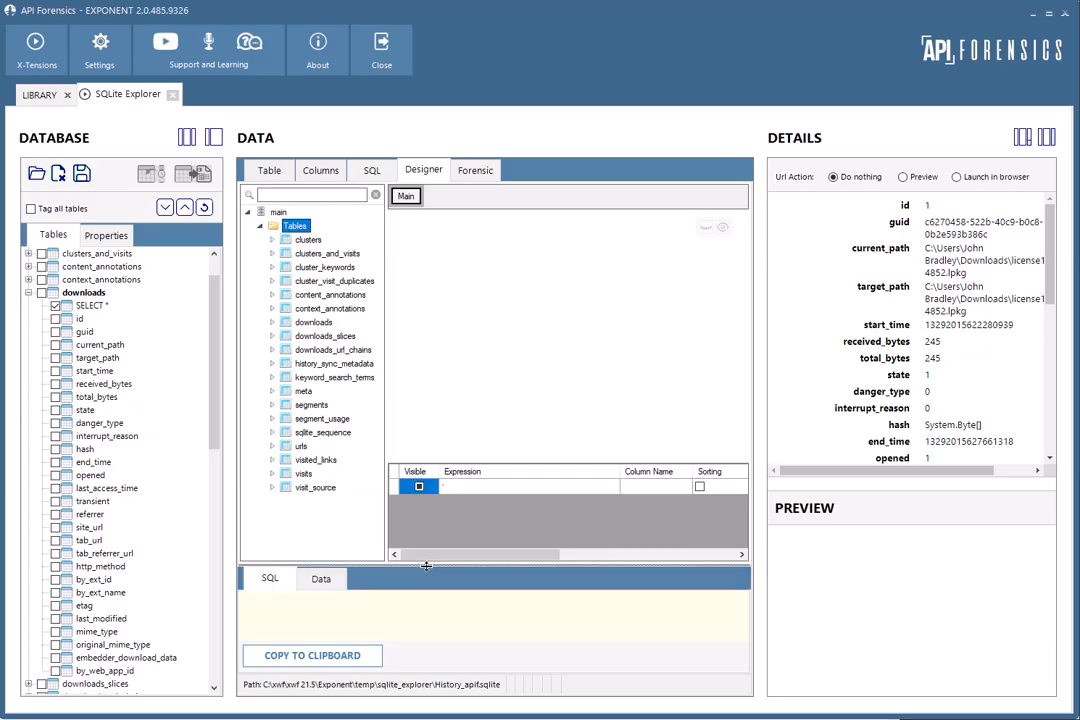
Step: Add the urls and visits tables to the query design and shrink and arrange their boxes so both fit
double_click(301, 446)
left_click(304, 474)
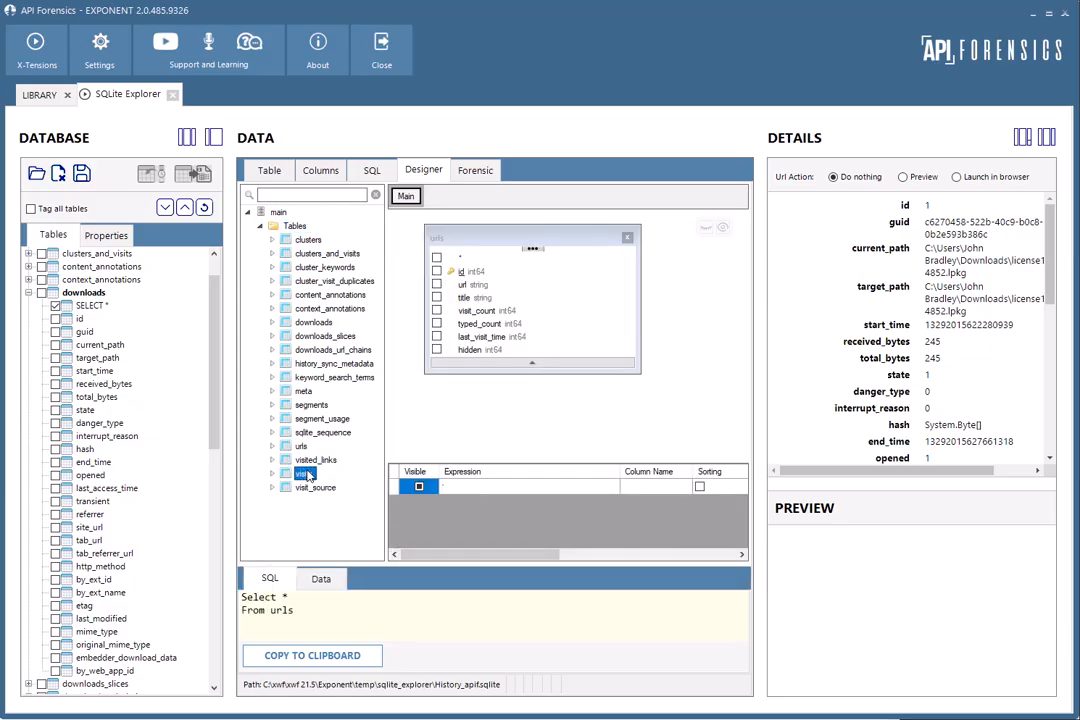
double_click(307, 476)
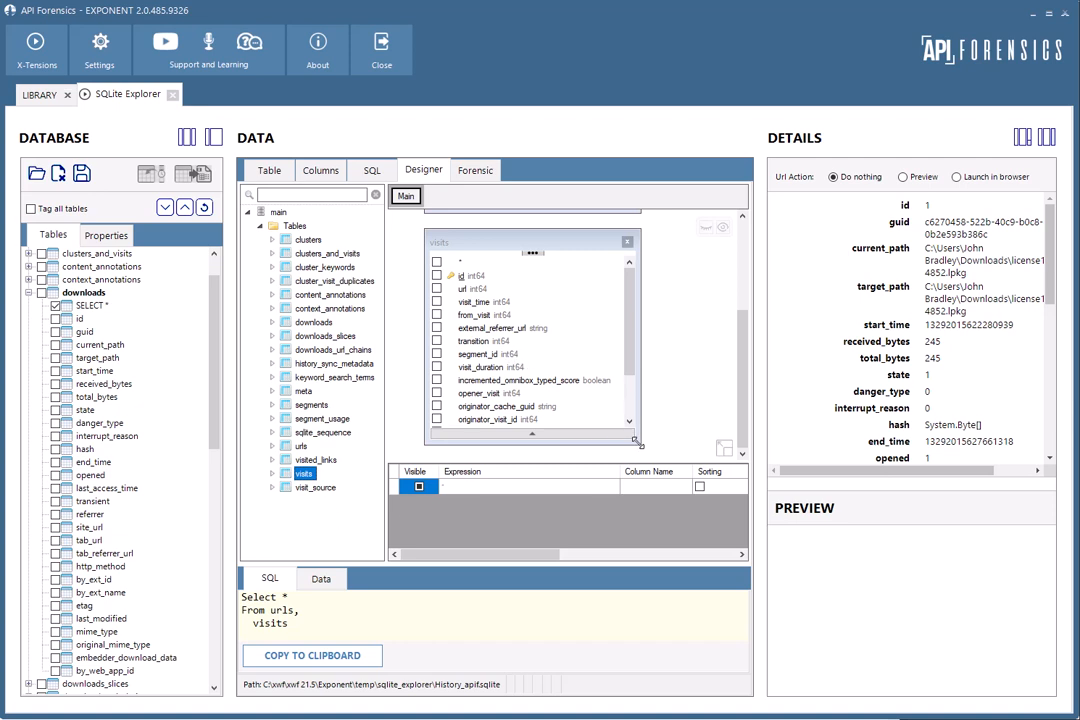
left_click_drag(640, 444, 624, 398)
scroll(624, 390, "up", 2)
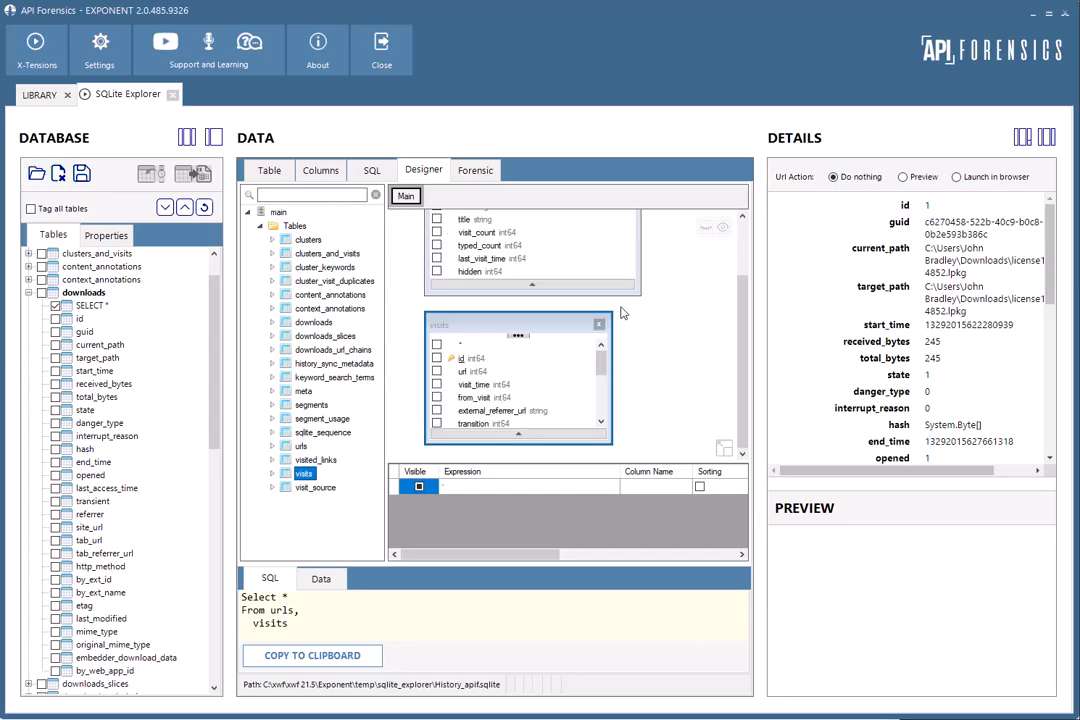
left_click_drag(641, 293, 618, 266)
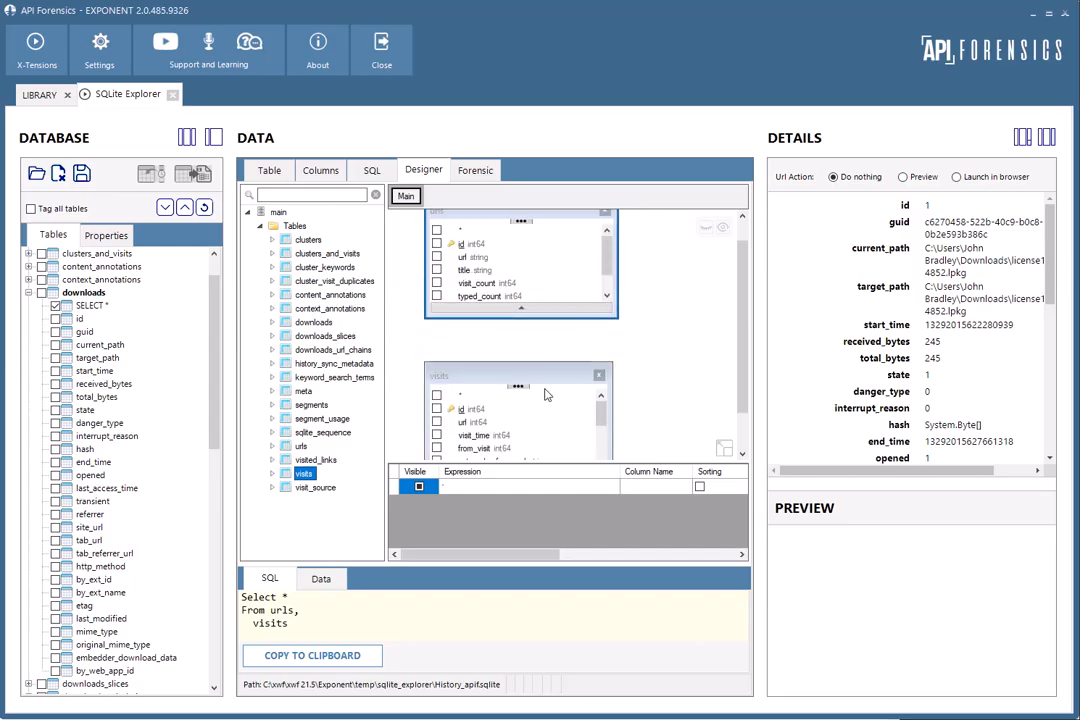
left_click_drag(530, 365, 547, 342)
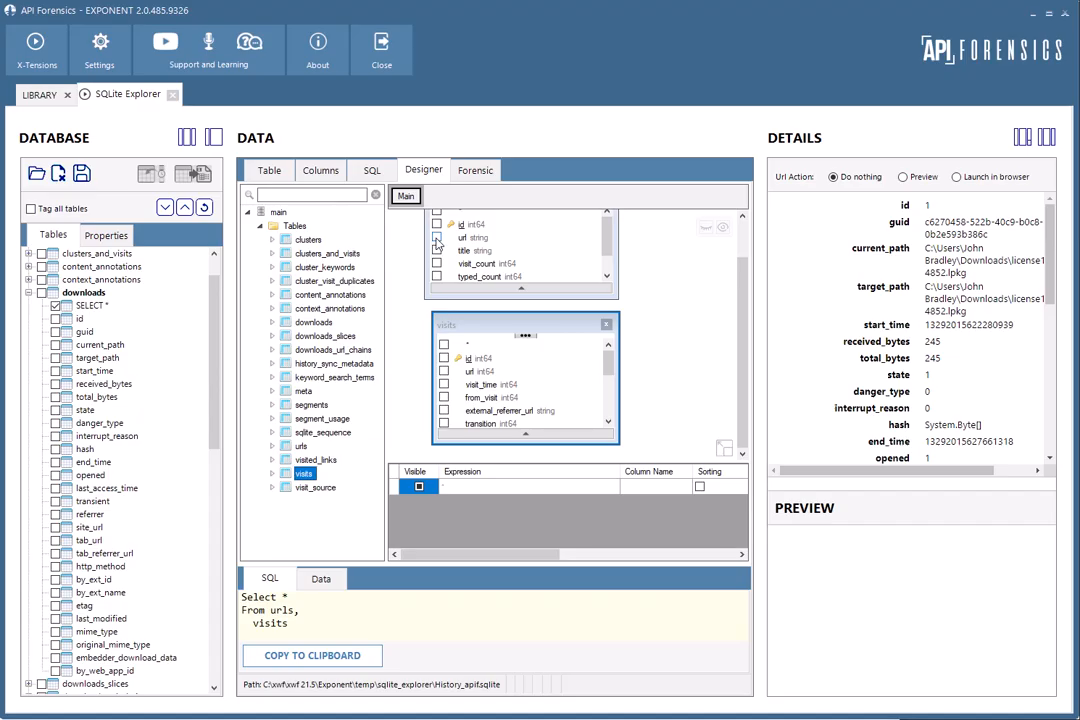
Step: Join the urls and visits tables on their id columns
left_click(470, 231)
left_click(472, 245)
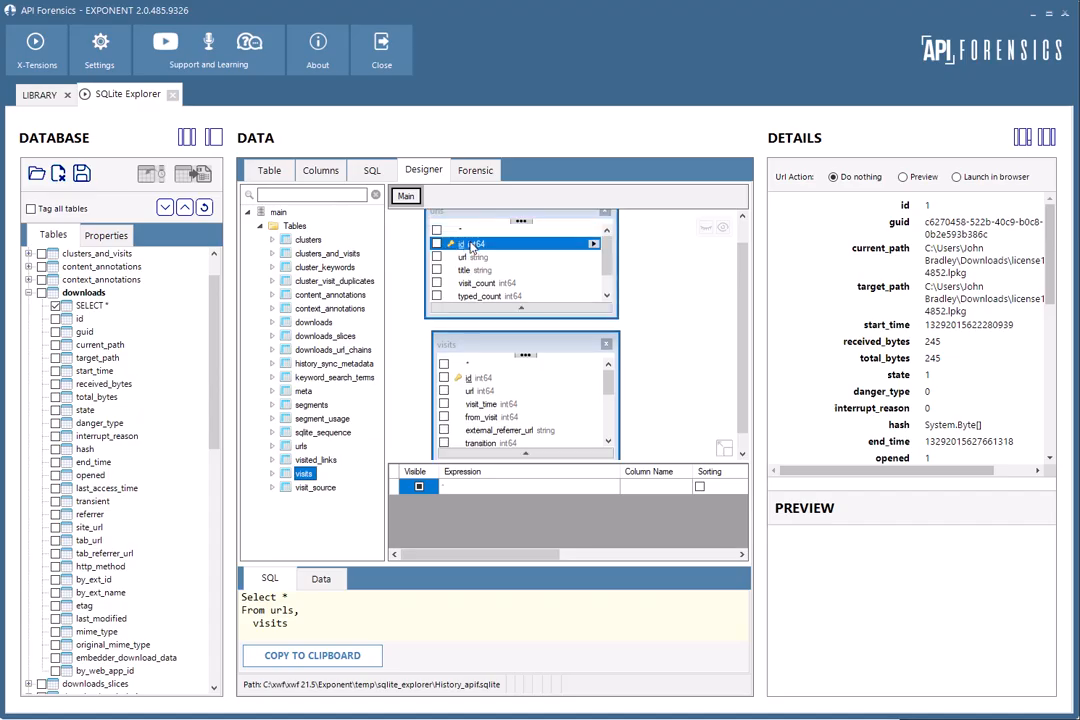
left_click_drag(472, 247, 484, 382)
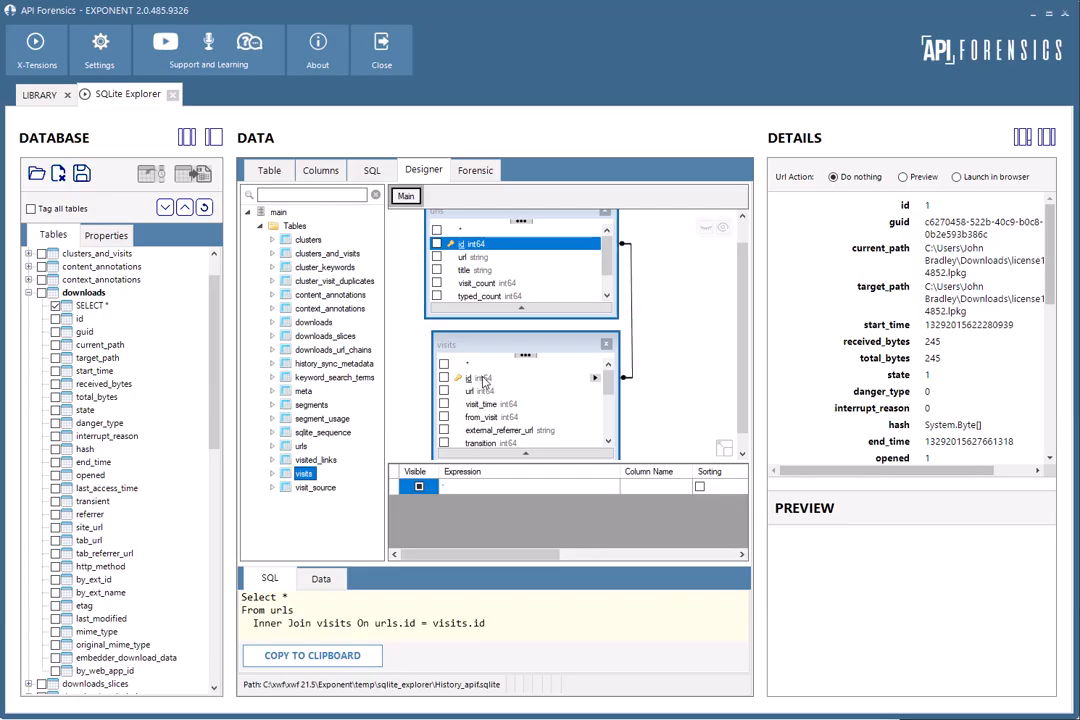
Step: Include url, visit_time and from_visit from visits and title from urls in the query, and display its data
left_click(444, 389)
left_click(444, 402)
left_click(444, 415)
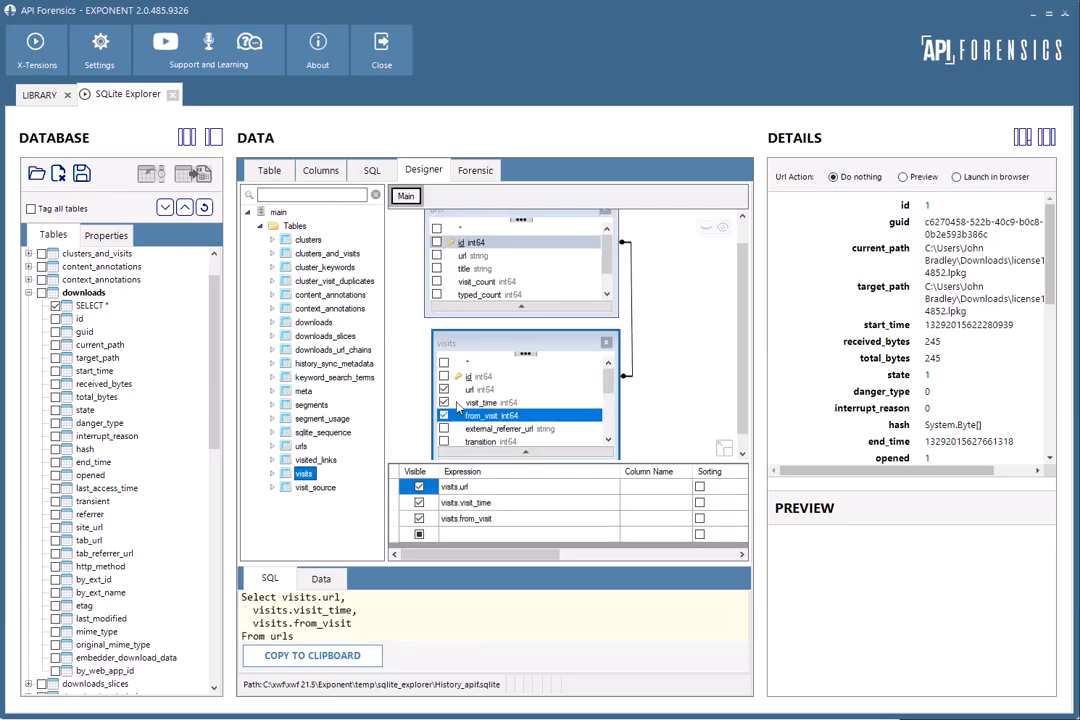
left_click(436, 269)
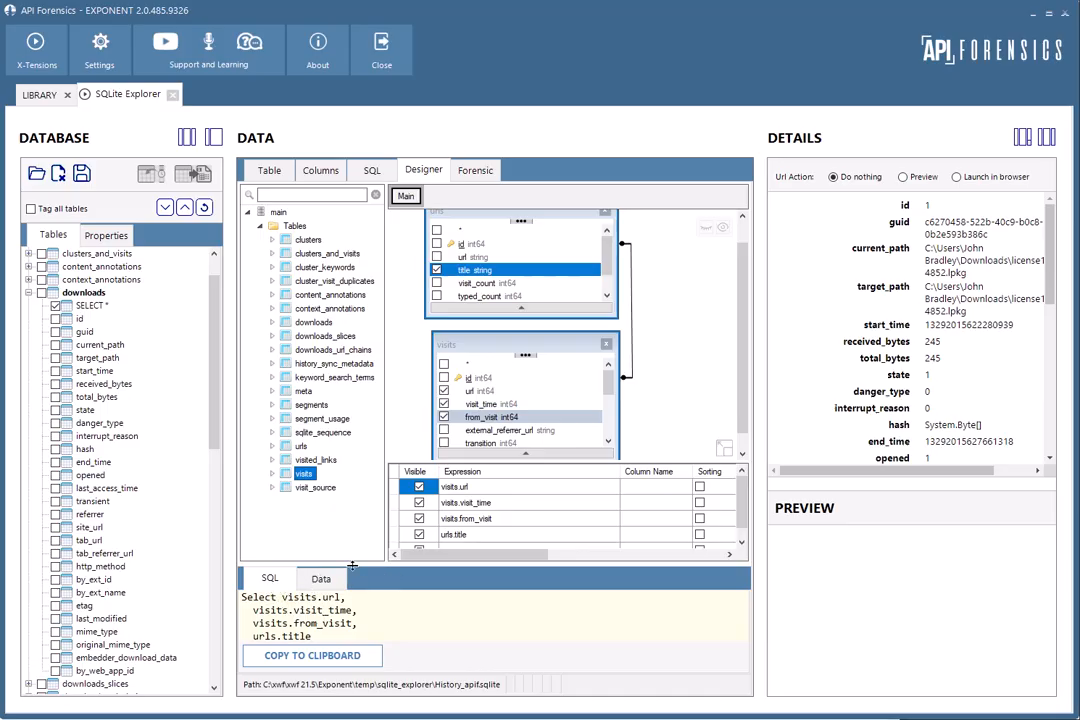
left_click_drag(352, 566, 338, 504)
left_click(322, 518)
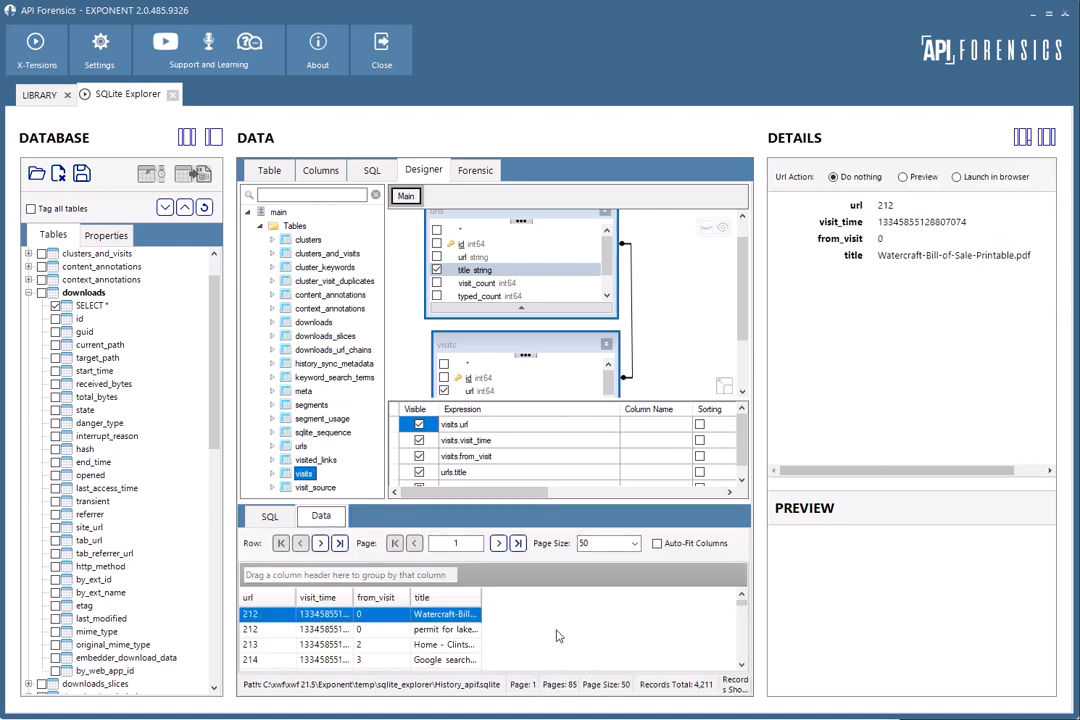
Step: Open the forensic view, widen the file map to show its descriptions, and highlight the "Size of DB in pages" entry in the file contents
left_click(476, 172)
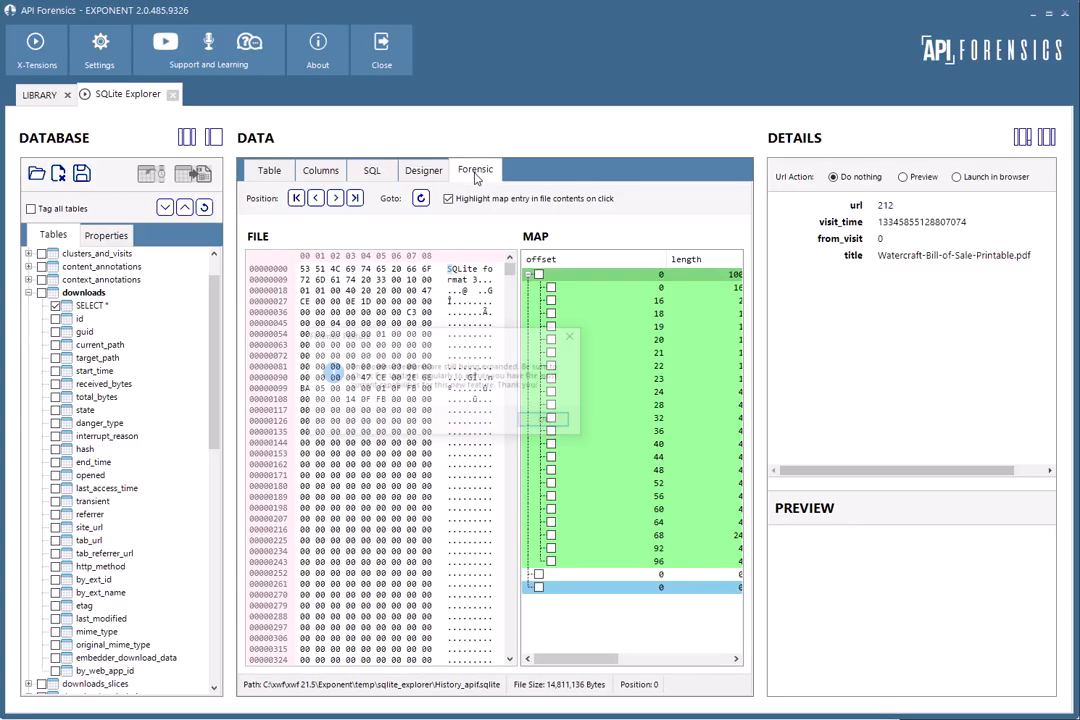
left_click(548, 423)
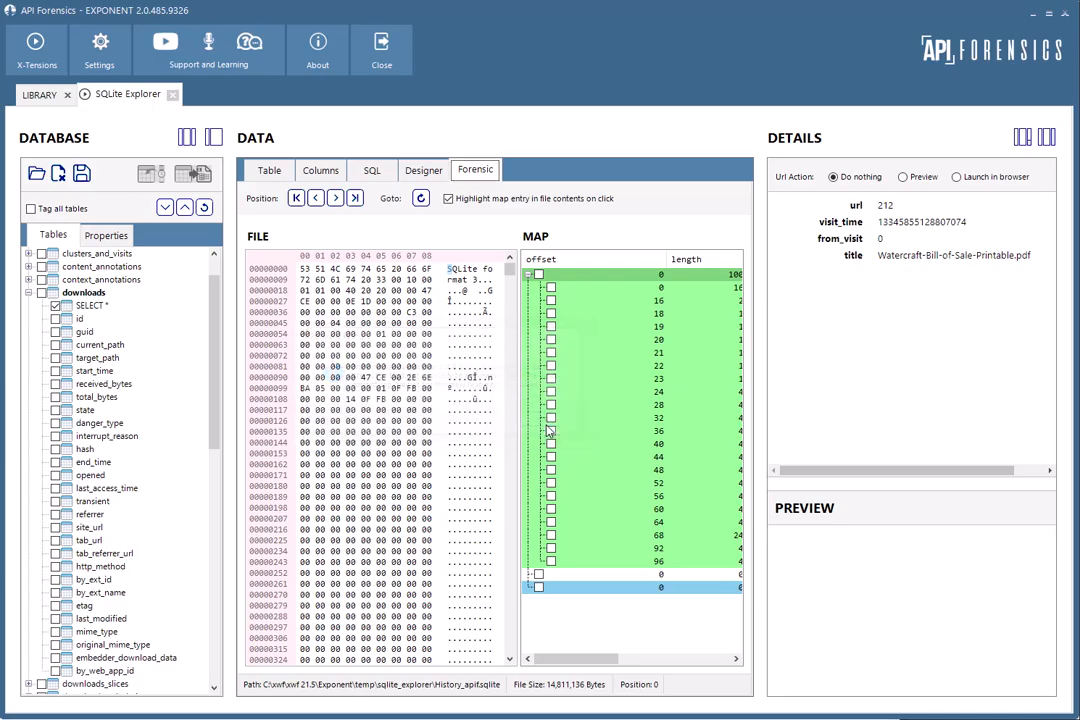
left_click_drag(760, 407, 861, 399)
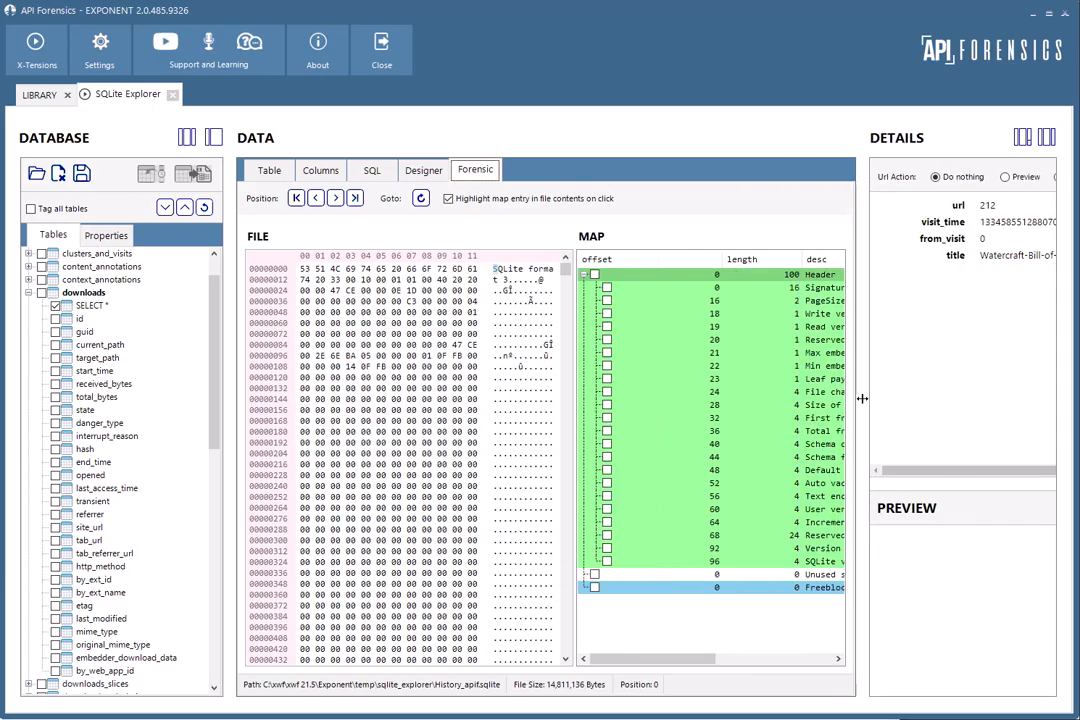
left_click_drag(573, 314, 561, 314)
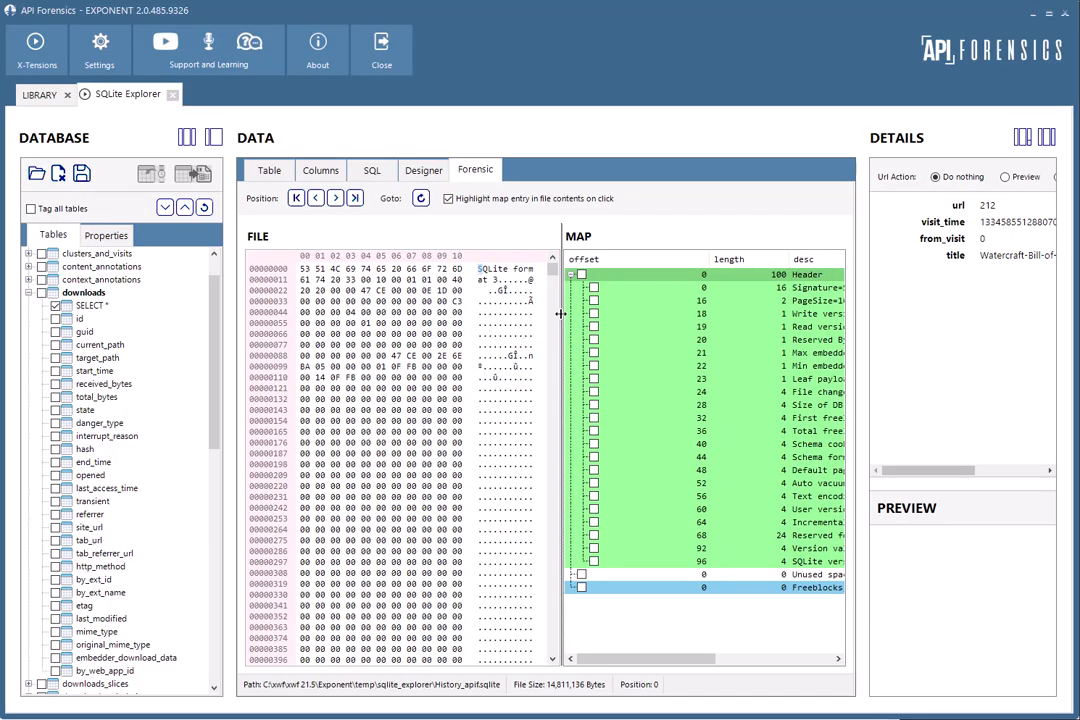
left_click_drag(857, 361, 873, 362)
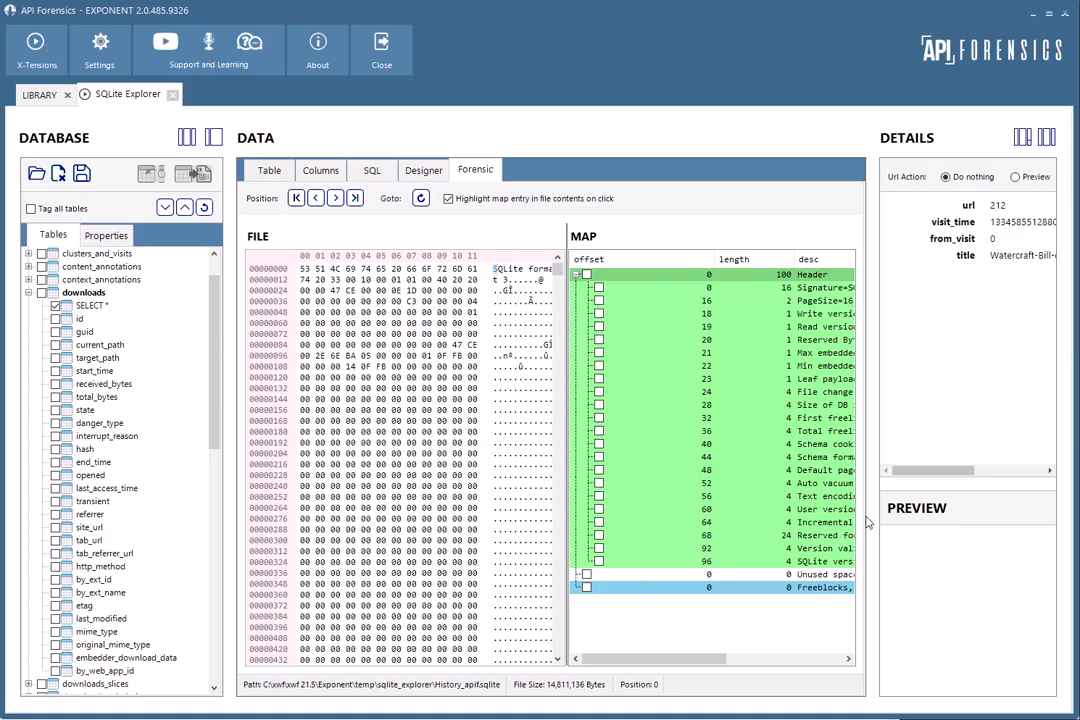
left_click_drag(715, 259, 690, 259)
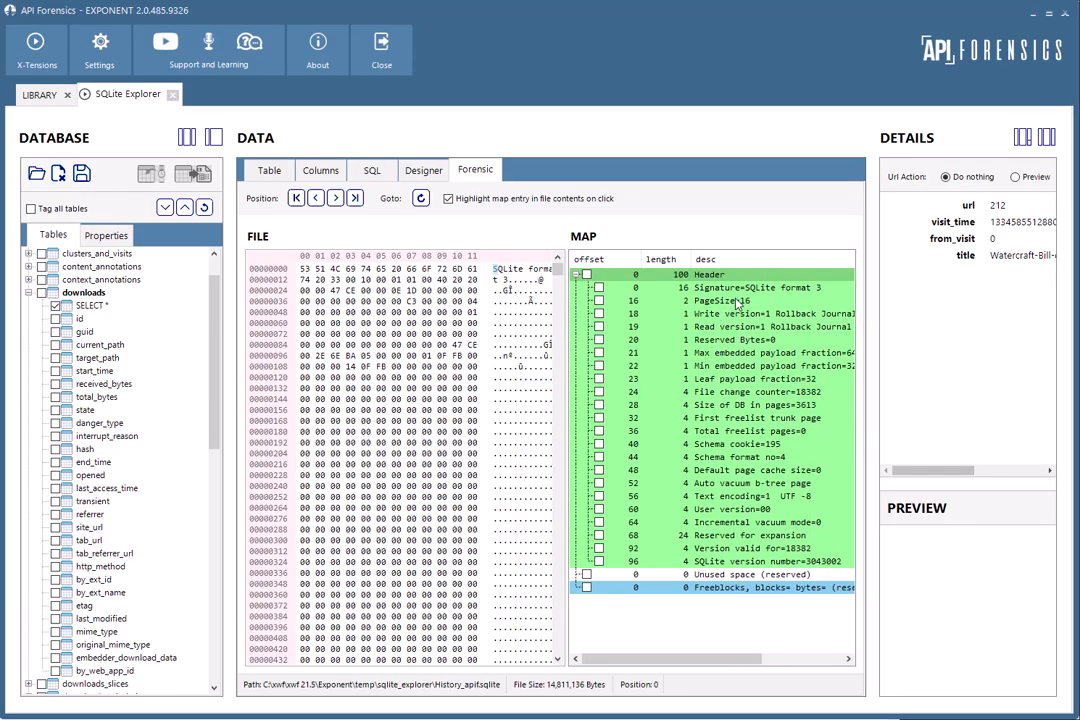
left_click(706, 408)
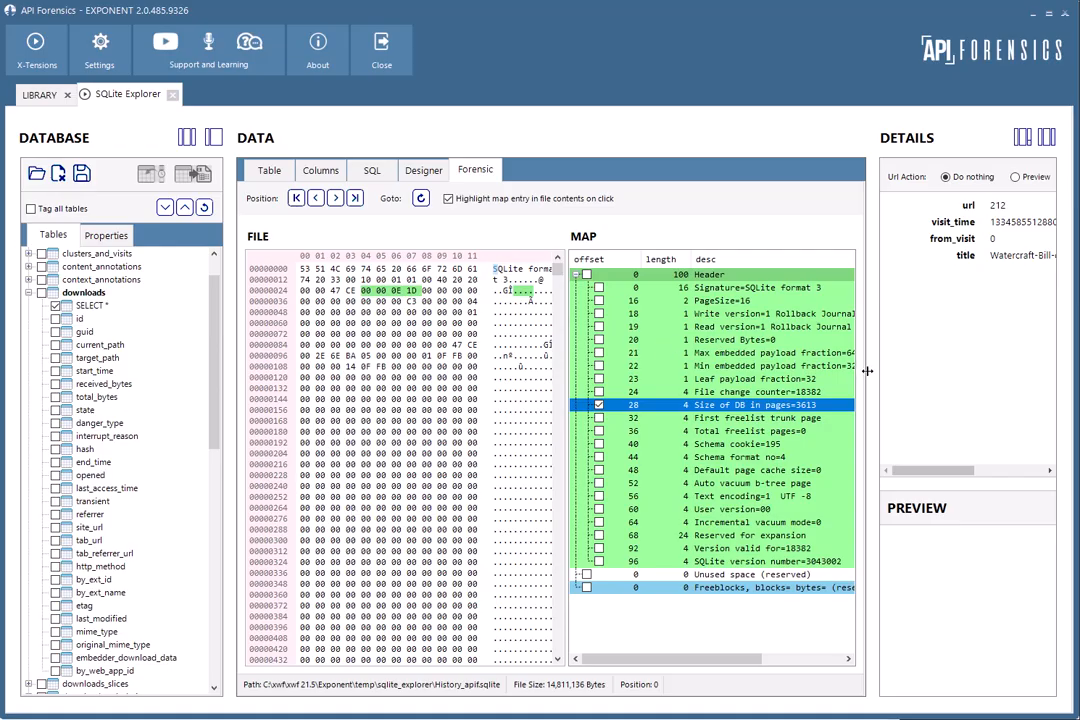
left_click_drag(867, 371, 796, 371)
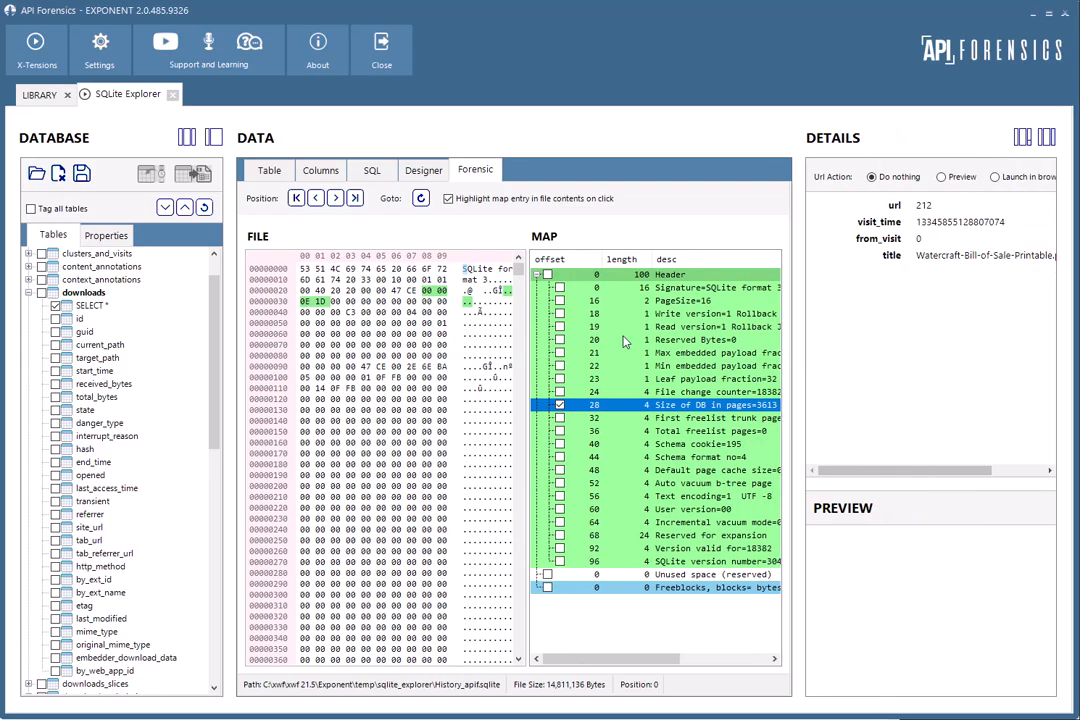
Step: Return to the downloads records, select records 10 and 17, and examine the URL fields in the details of record 17
left_click(265, 171)
left_click(356, 407)
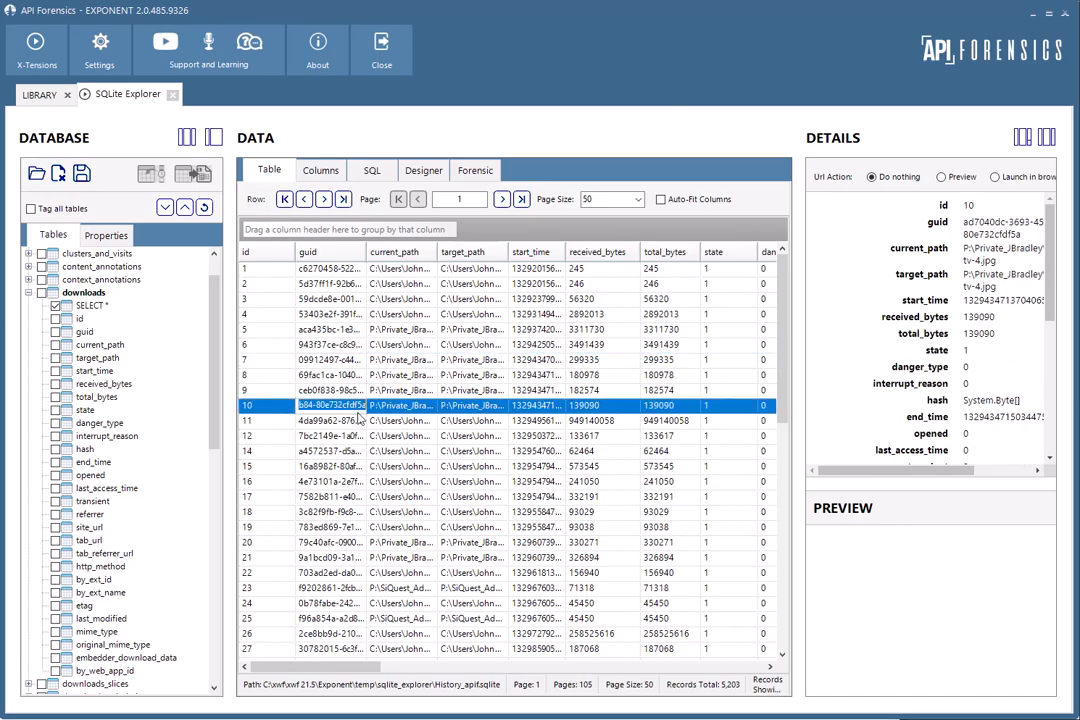
left_click(390, 466)
left_click(400, 497)
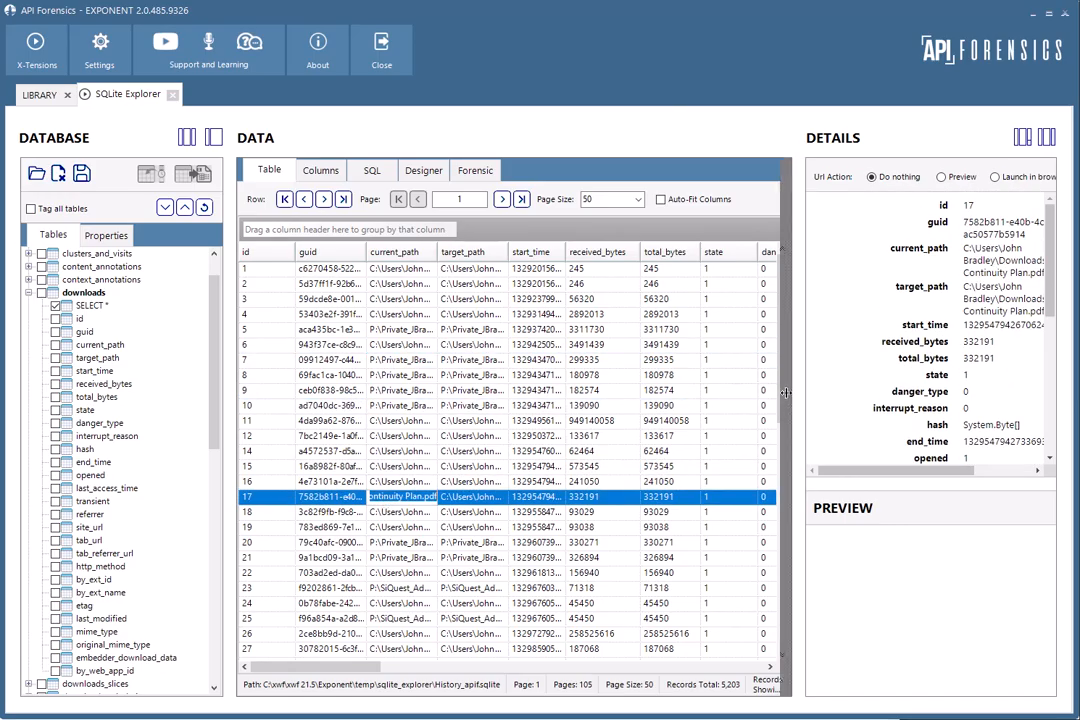
left_click_drag(786, 393, 769, 393)
left_click_drag(1053, 300, 1065, 393)
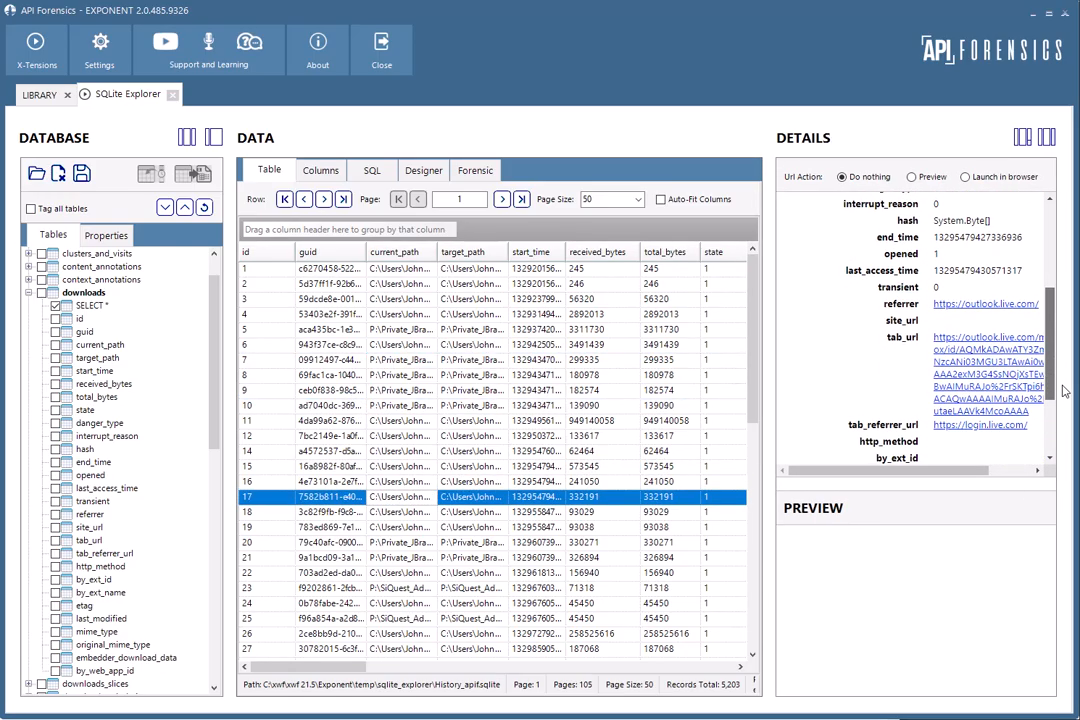
Step: Select downloads record 23 and try to preview its referrer link with the URL action set to Preview
left_click(385, 588)
left_click(972, 308)
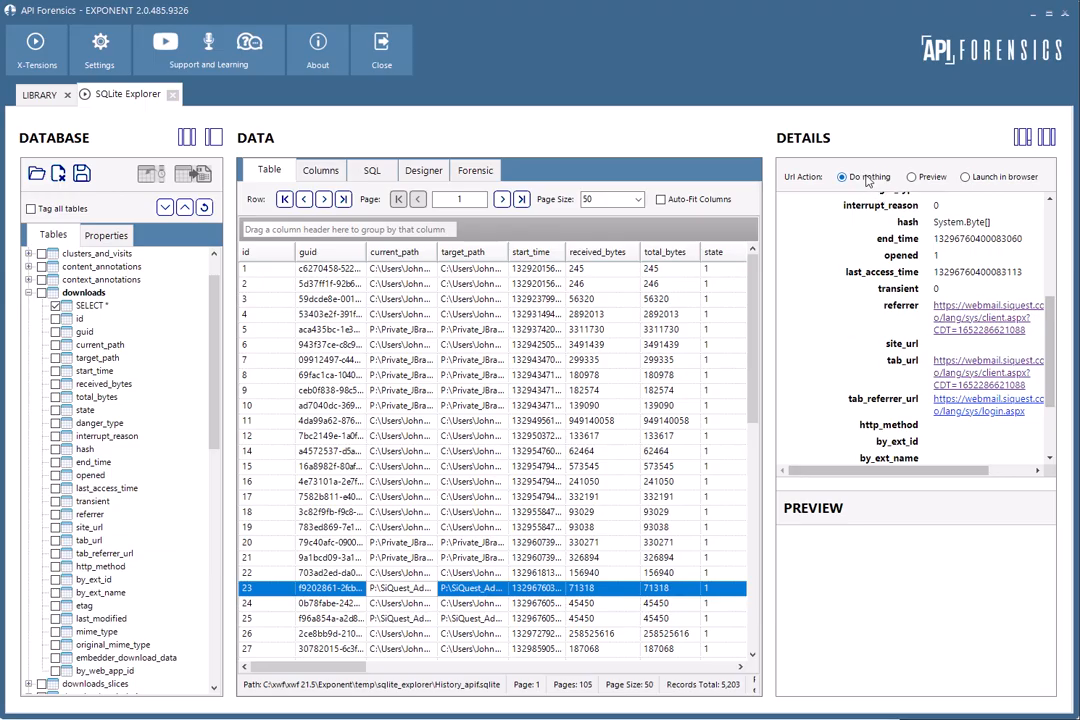
left_click(912, 178)
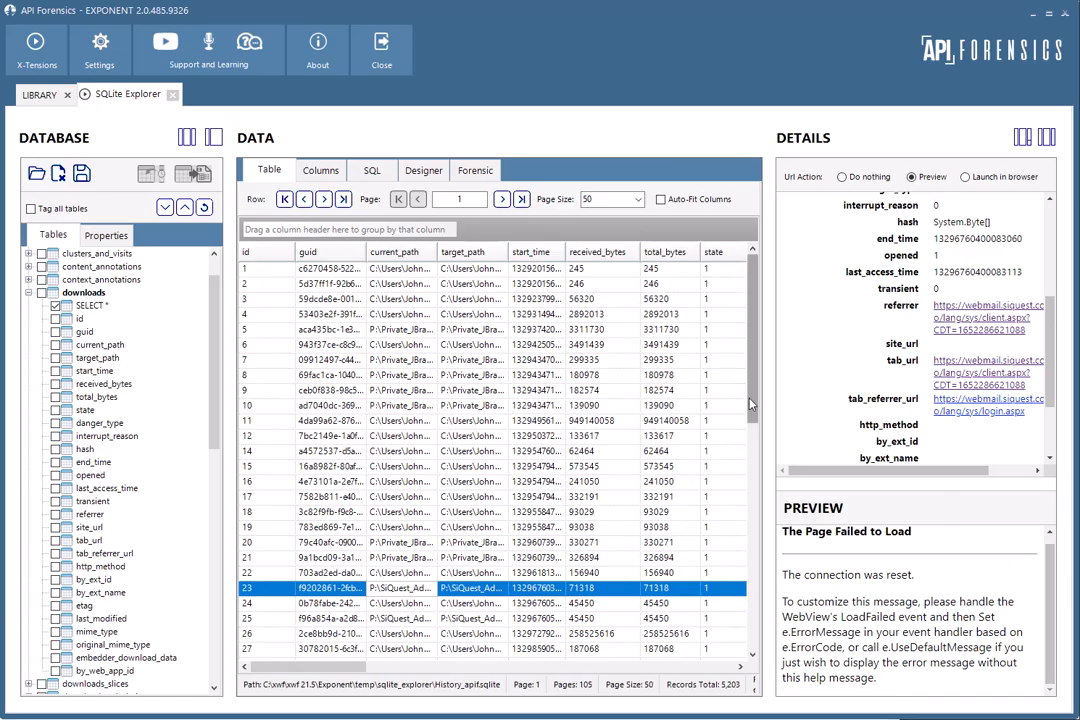
Step: Select downloads record 42, preview its WinZip referrer link, and dismiss the page's cookie notice
left_click_drag(751, 403, 769, 571)
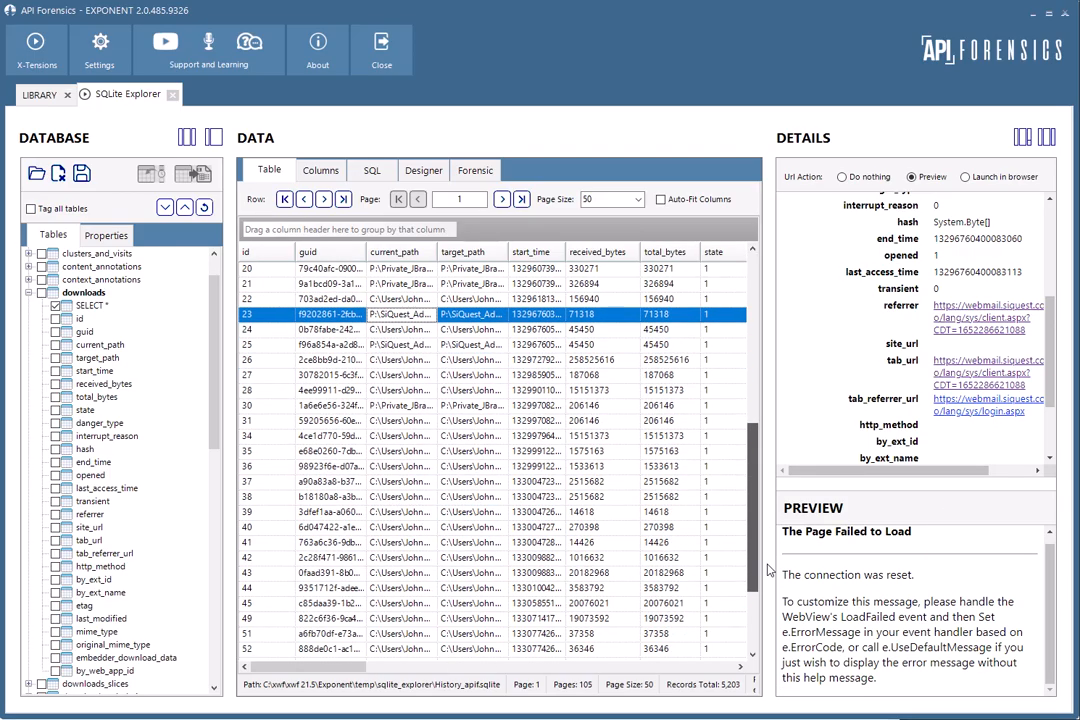
left_click(379, 556)
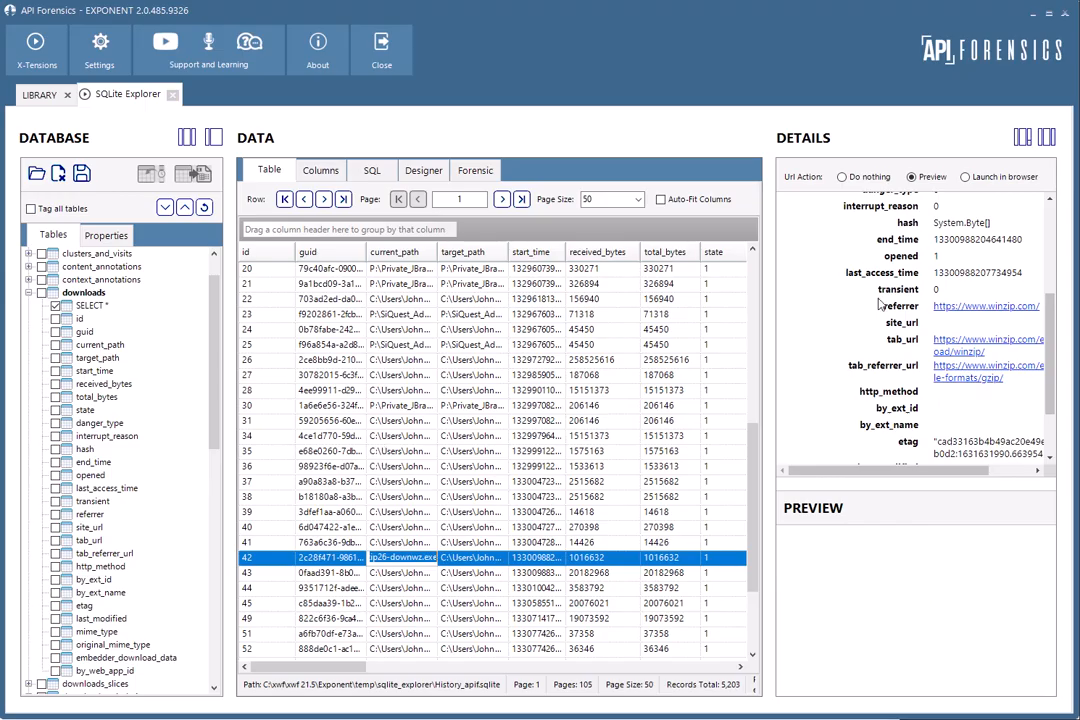
left_click(958, 309)
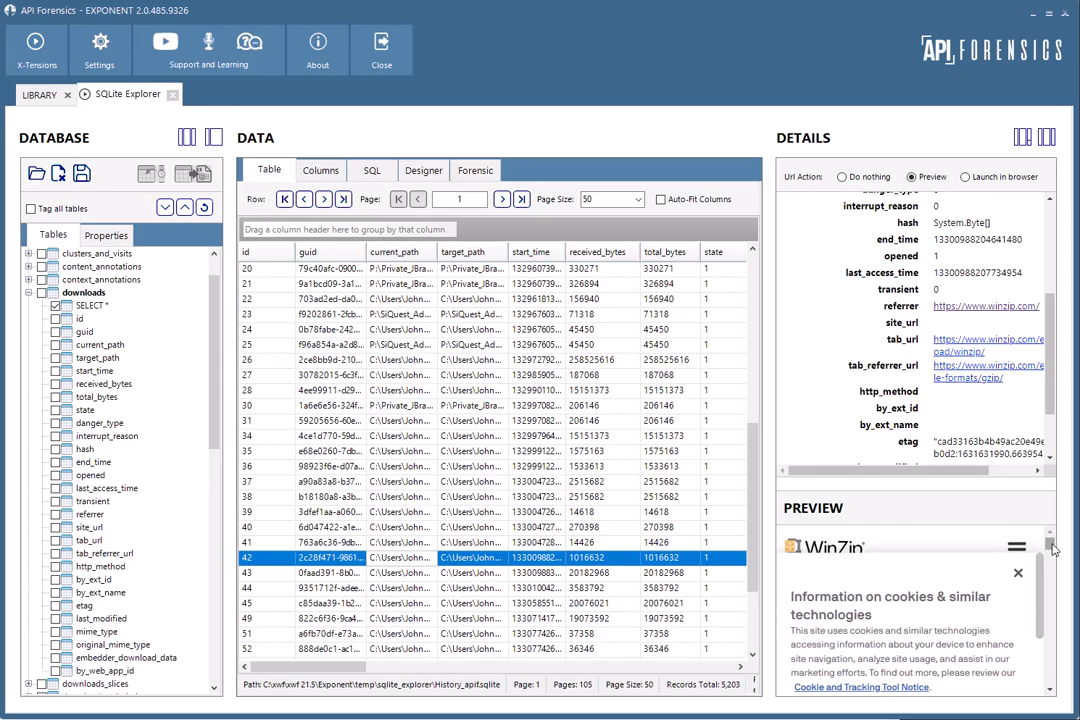
left_click(1019, 563)
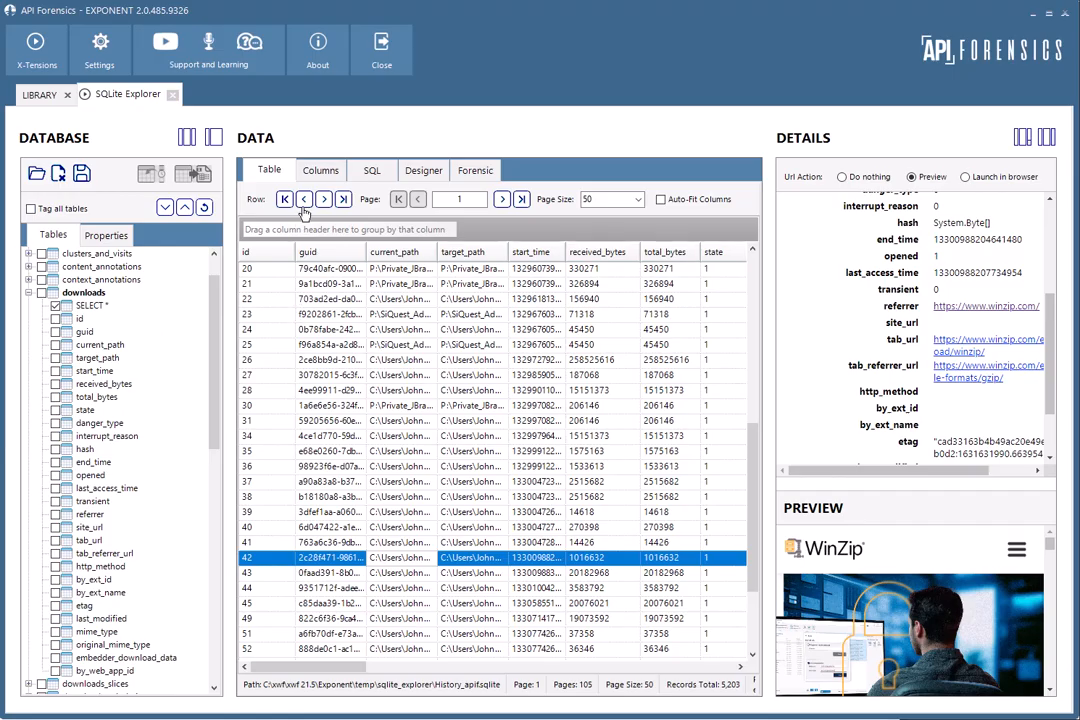
Step: Widen the start_time column, and convert the timestamp columns of the tagged downloads table
left_click(76, 293)
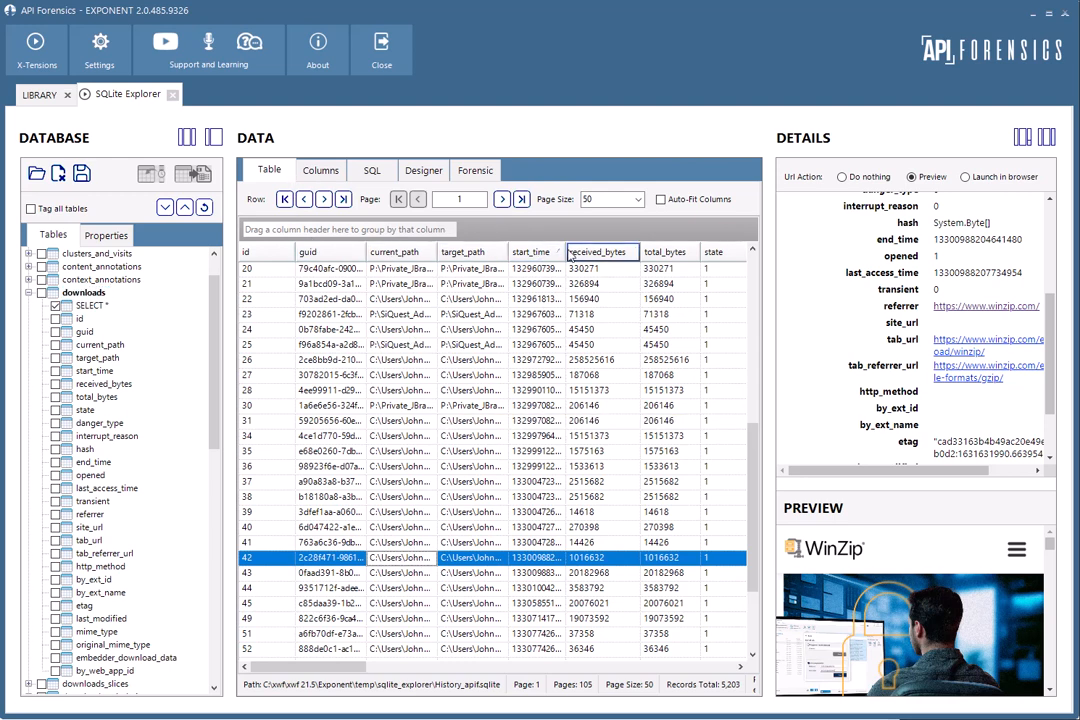
left_click_drag(563, 252, 615, 252)
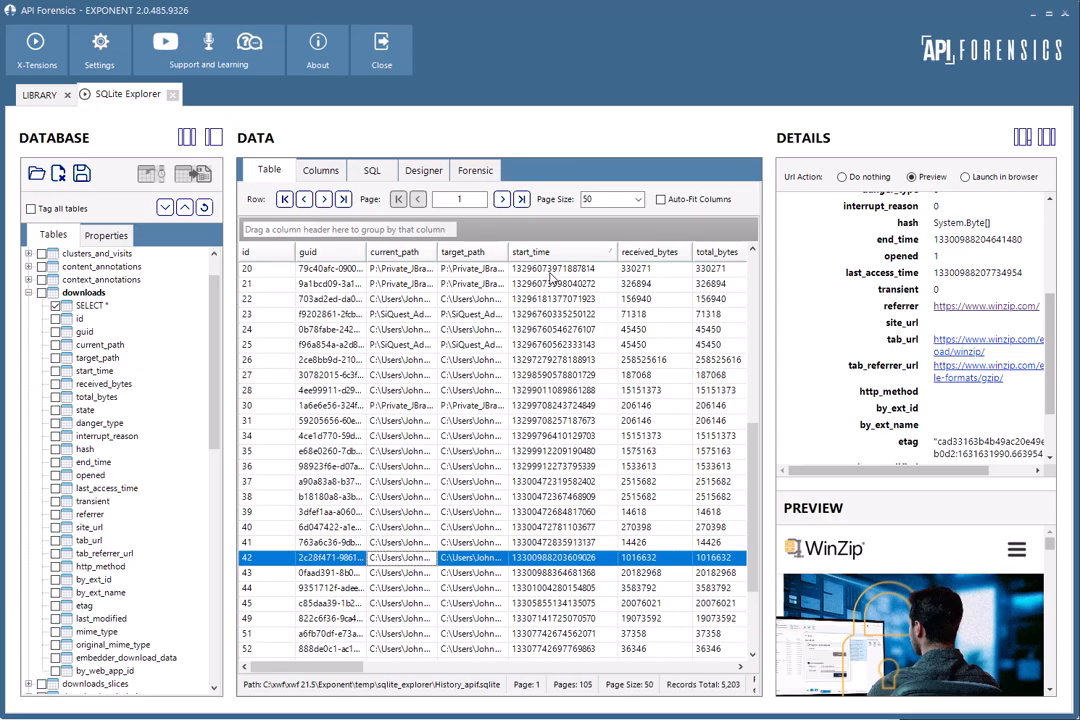
left_click(43, 297)
left_click(41, 294)
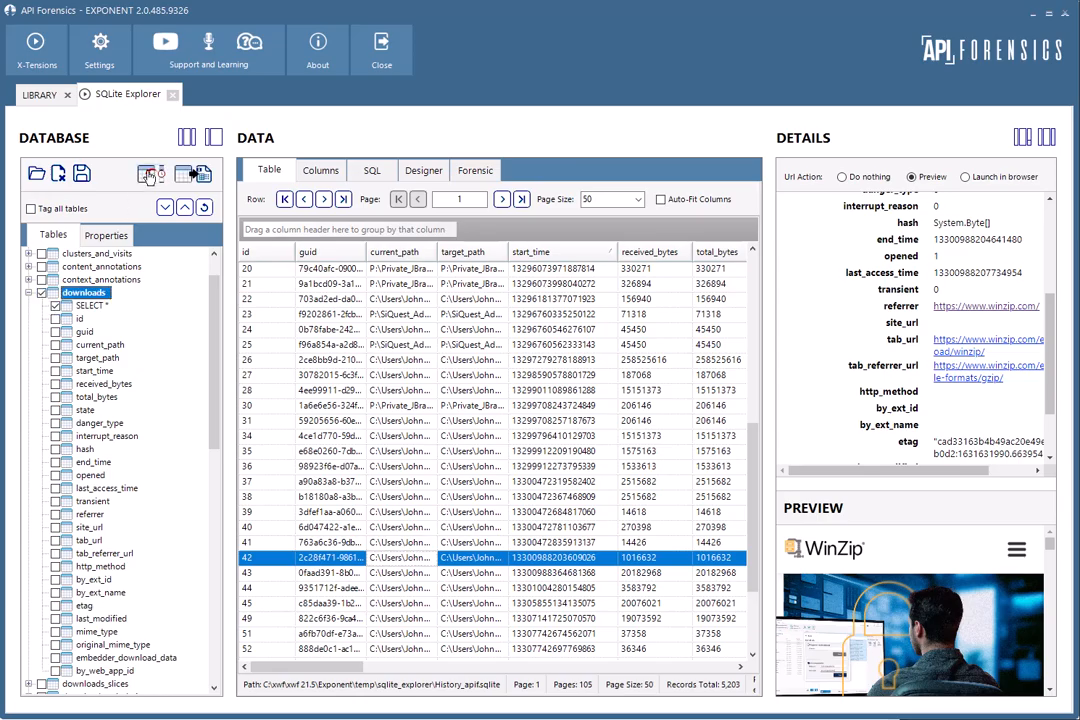
left_click(148, 175)
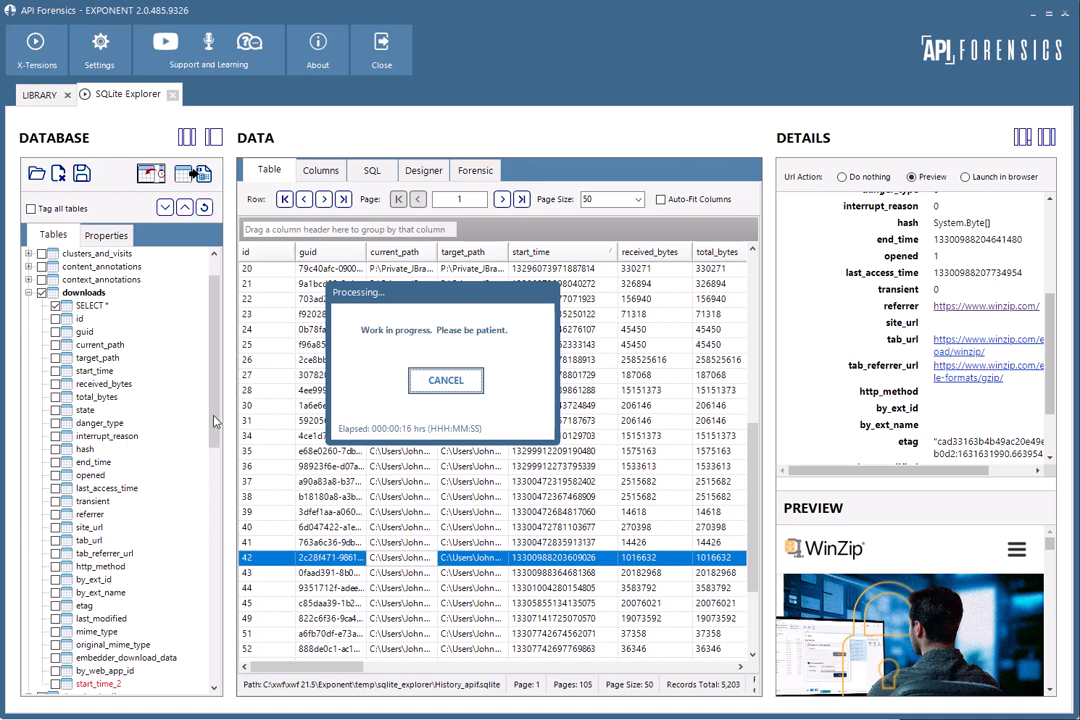
left_click_drag(213, 422, 224, 440)
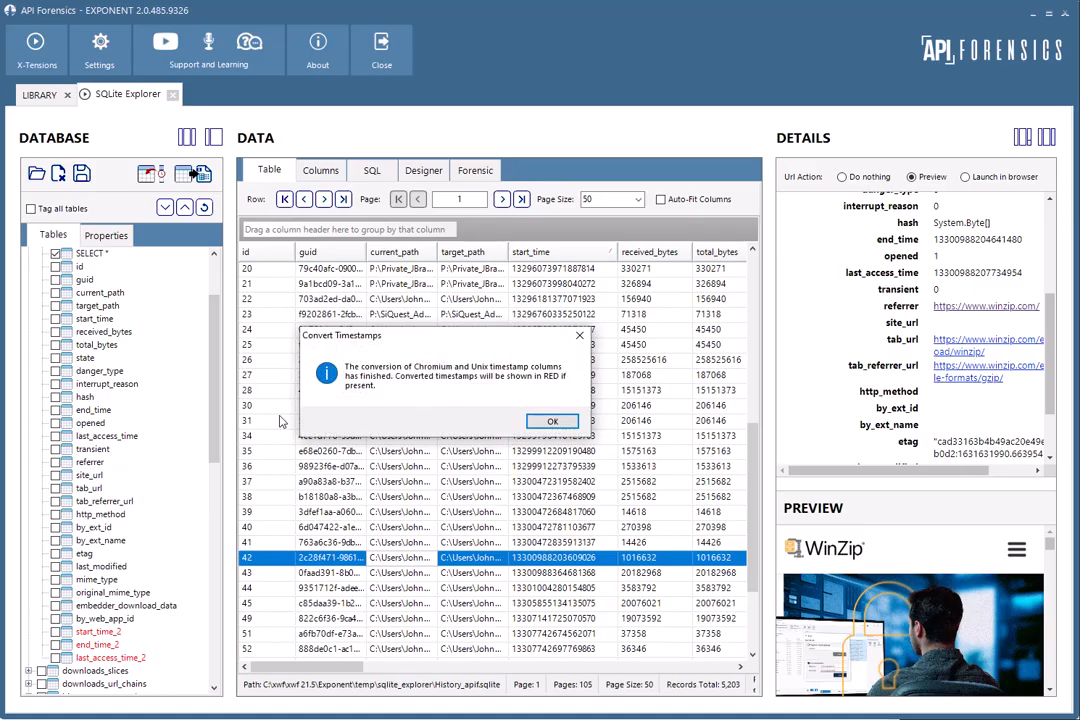
left_click(446, 357)
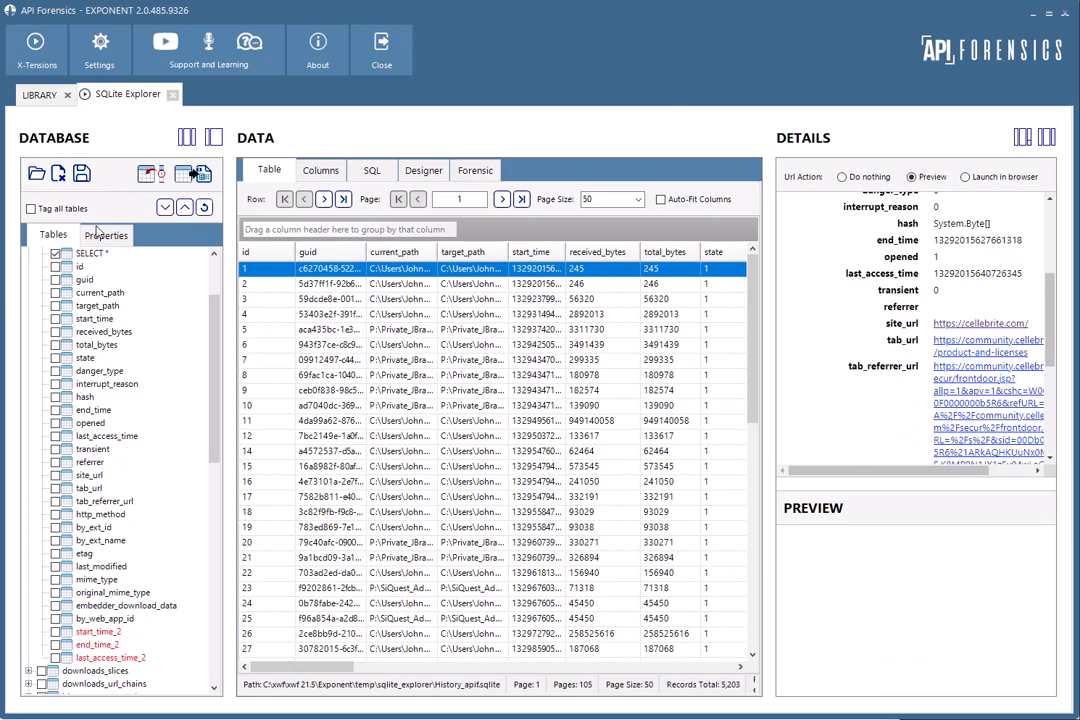
Step: View the options for saving a database copy without saving, and examine the converted timestamp columns in the downloads records
left_click(81, 173)
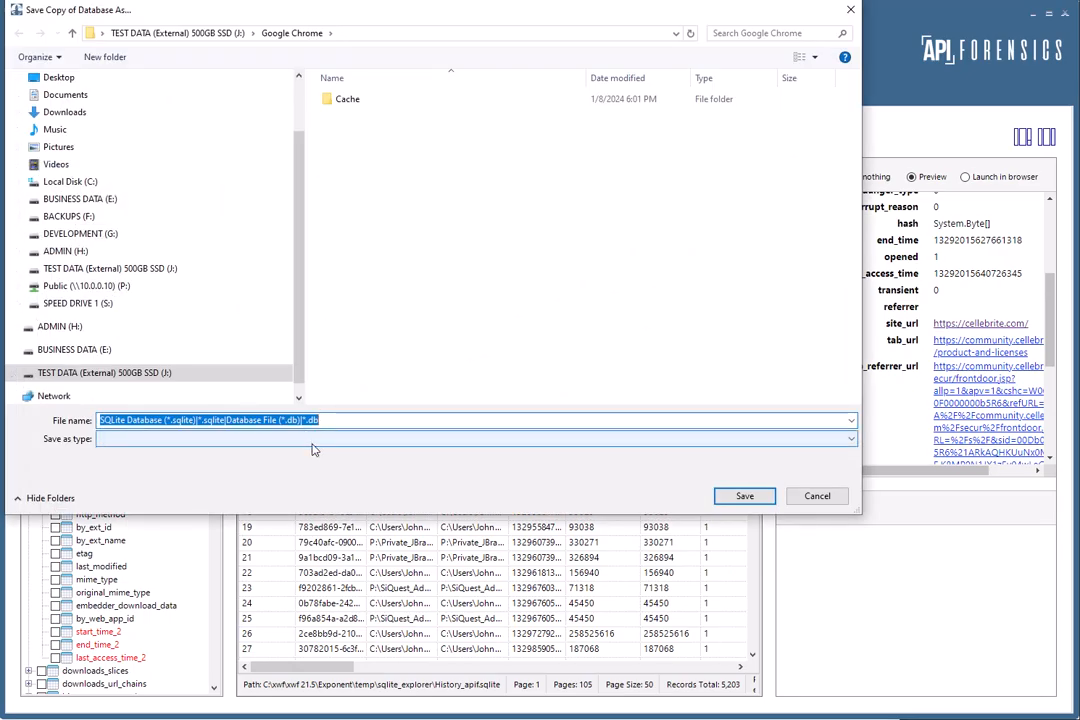
left_click(817, 497)
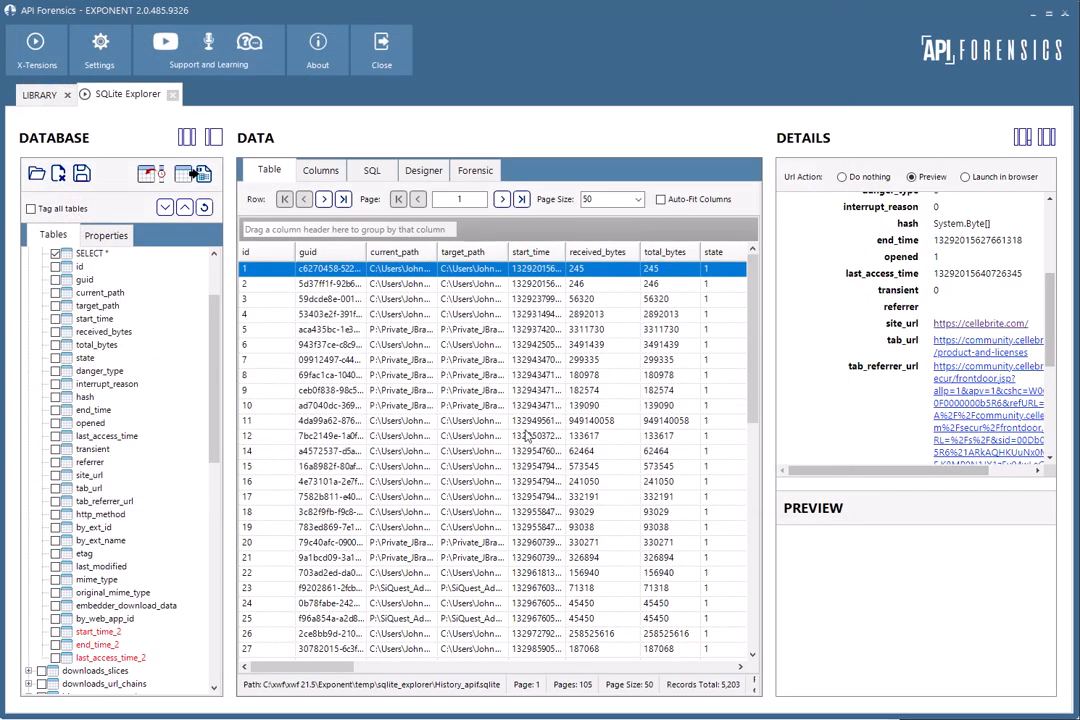
left_click_drag(327, 666, 740, 684)
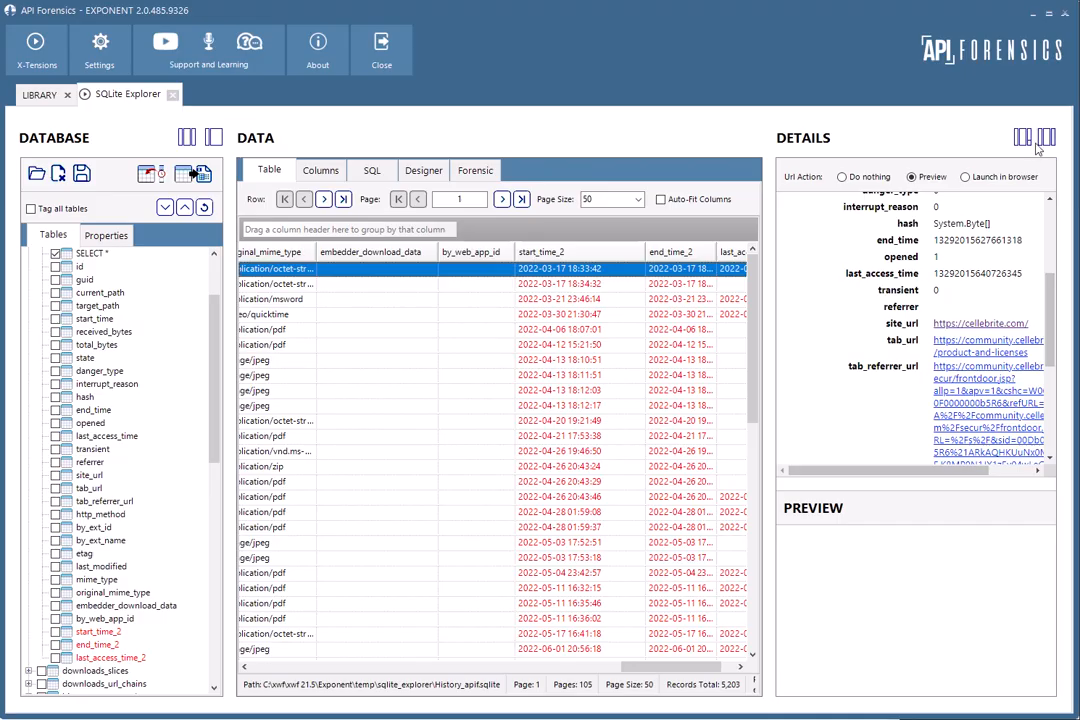
Step: Try out the pane layouts by hiding and restoring the details, and expanding the details over the preview and back
left_click(213, 138)
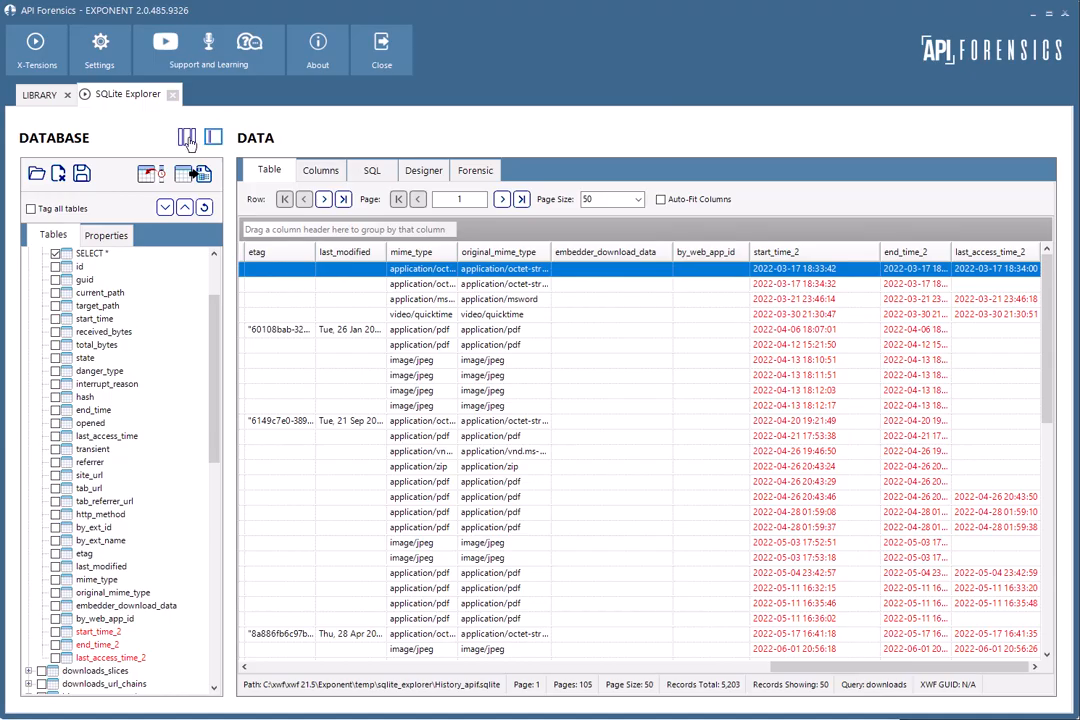
left_click(188, 140)
left_click(1044, 147)
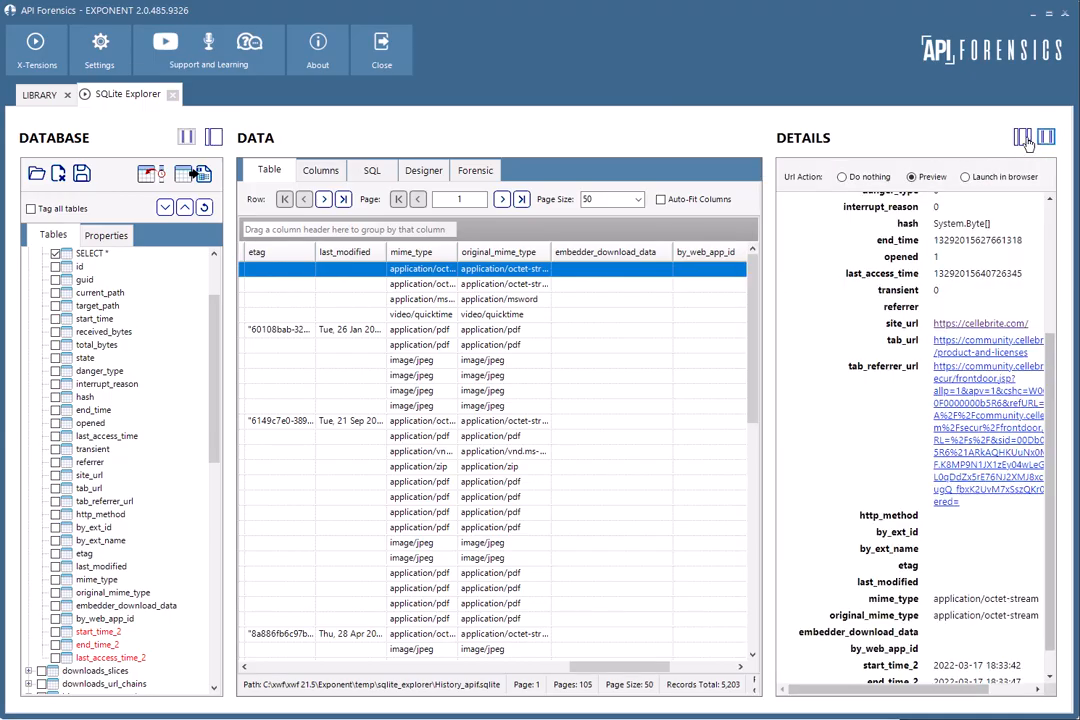
left_click(1023, 147)
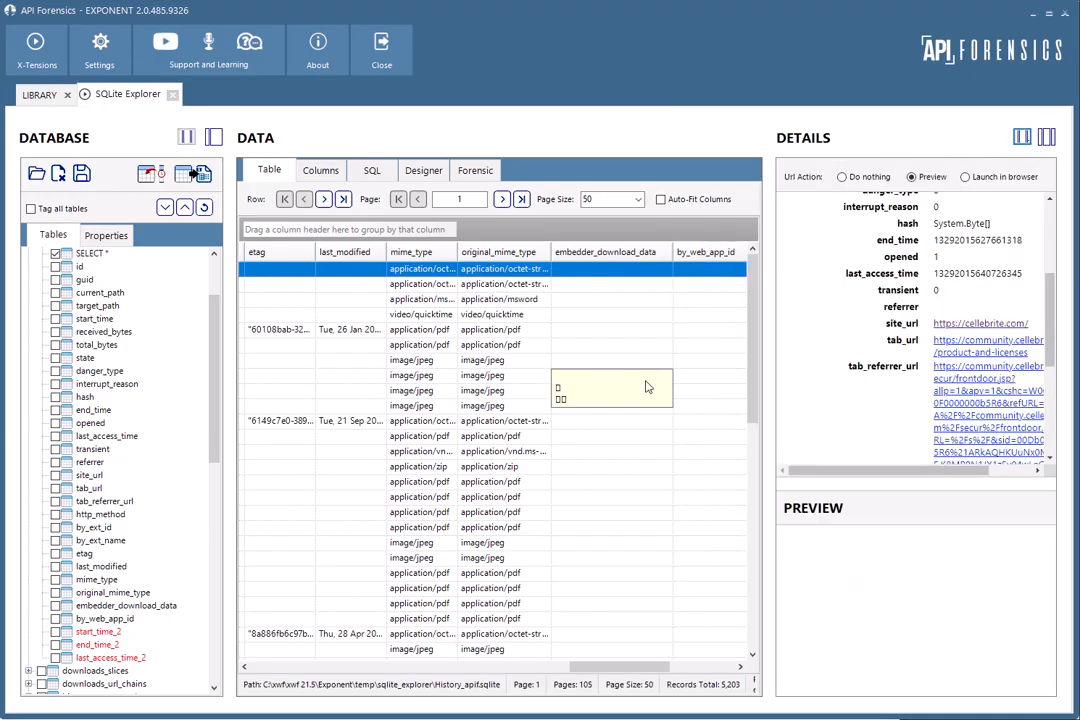